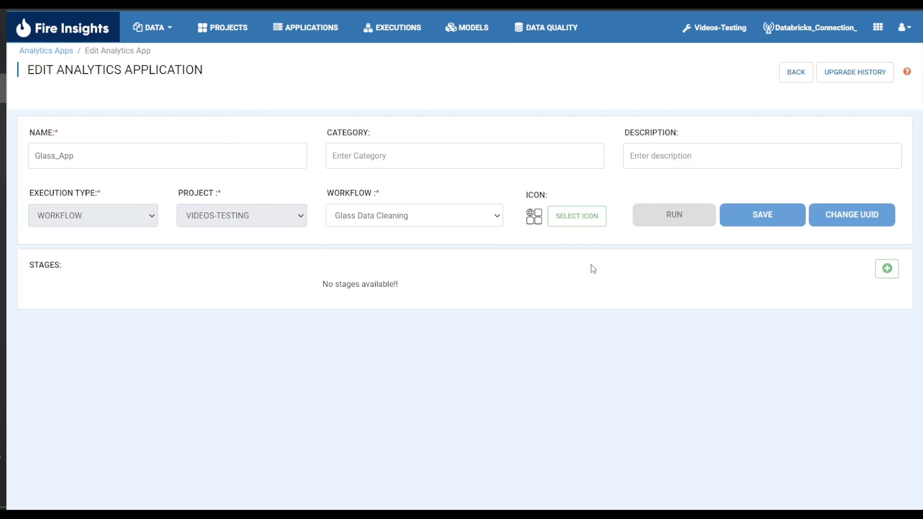
- Add a stage of type Run named "Data Cleaning" to the Glass_App application
{"action": "left_click", "coordinate": [883, 275]}
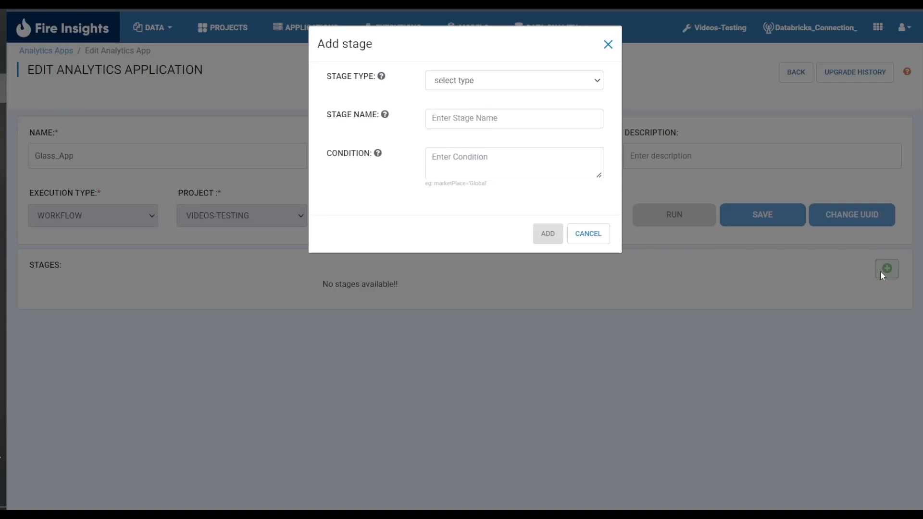
{"action": "left_click", "coordinate": [514, 87]}
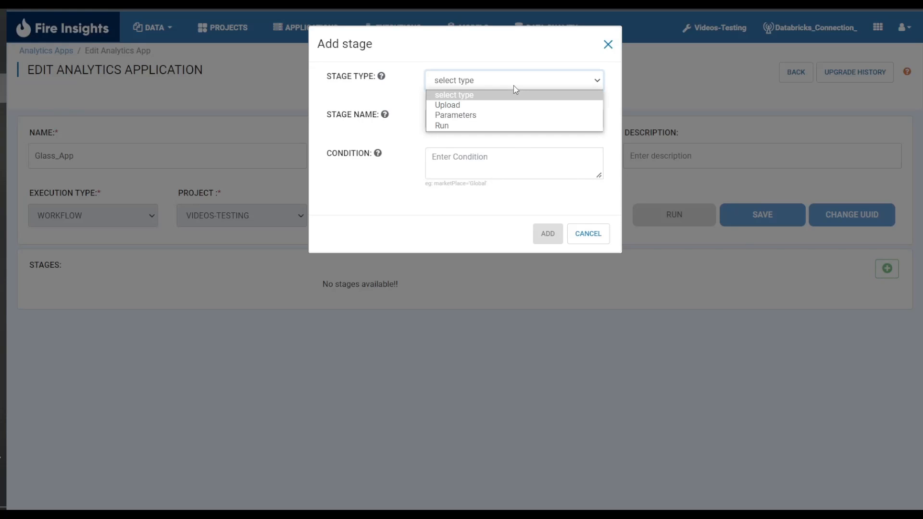
{"action": "left_click", "coordinate": [512, 126]}
{"action": "left_click", "coordinate": [482, 120]}
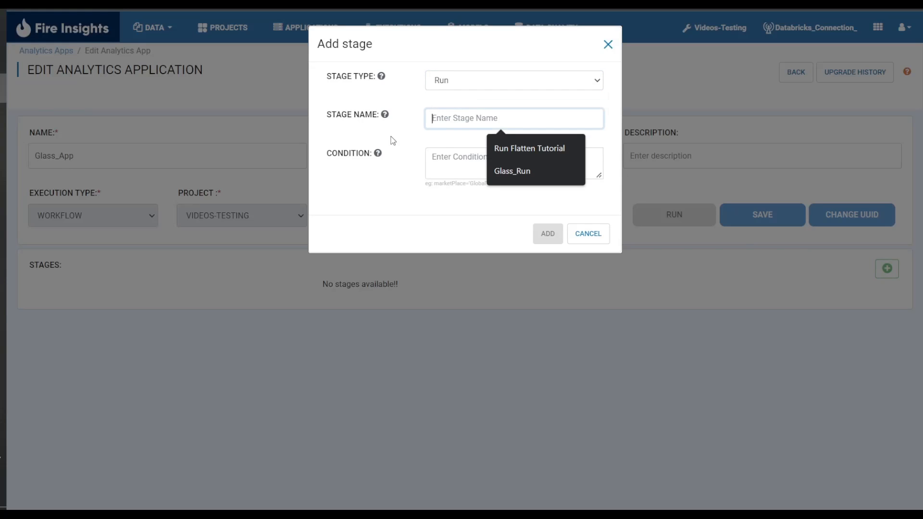
{"action": "type", "text": "Data CLe"}
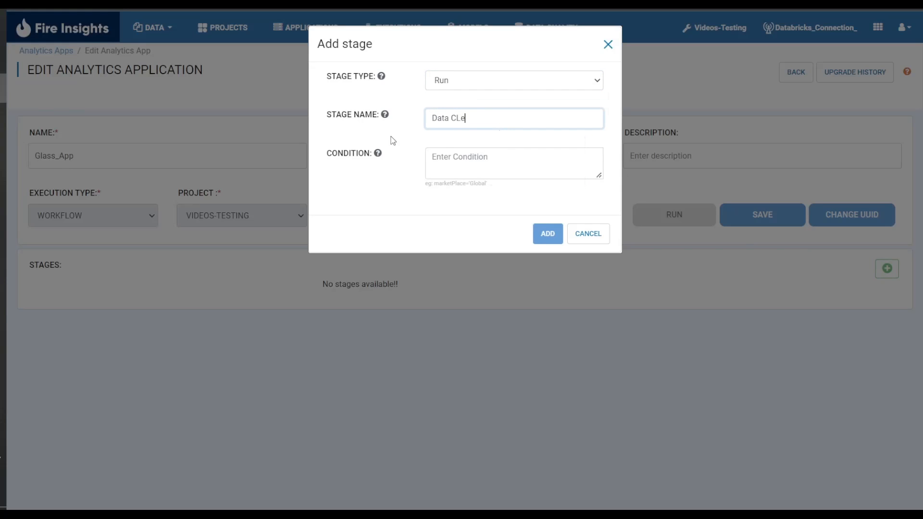
{"action": "type", "text": "aning"}
{"action": "key", "text": "BackSpace"}
{"action": "type", "text": "leaning"}
{"action": "left_click", "coordinate": [544, 235]}
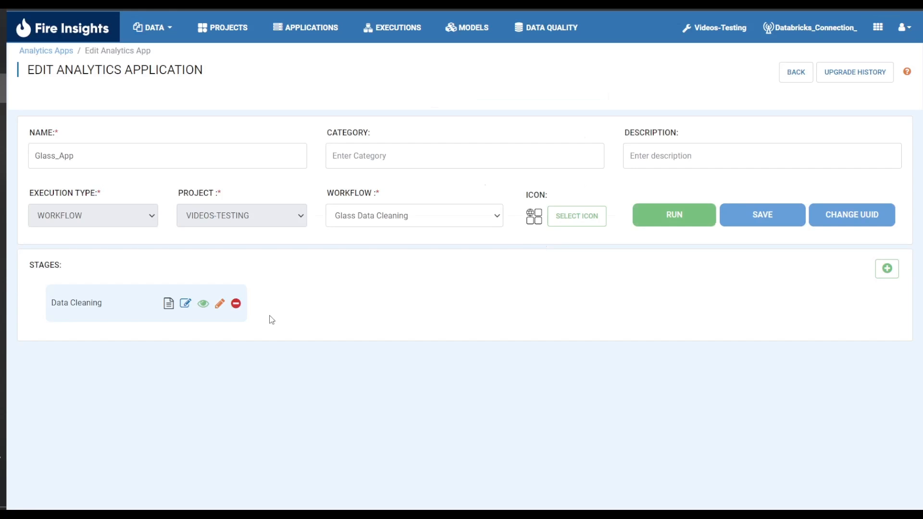
- Add a panel titled "Hit RUN to execute data cleaning workflow" to the Data Cleaning stage's form
{"action": "left_click", "coordinate": [220, 304]}
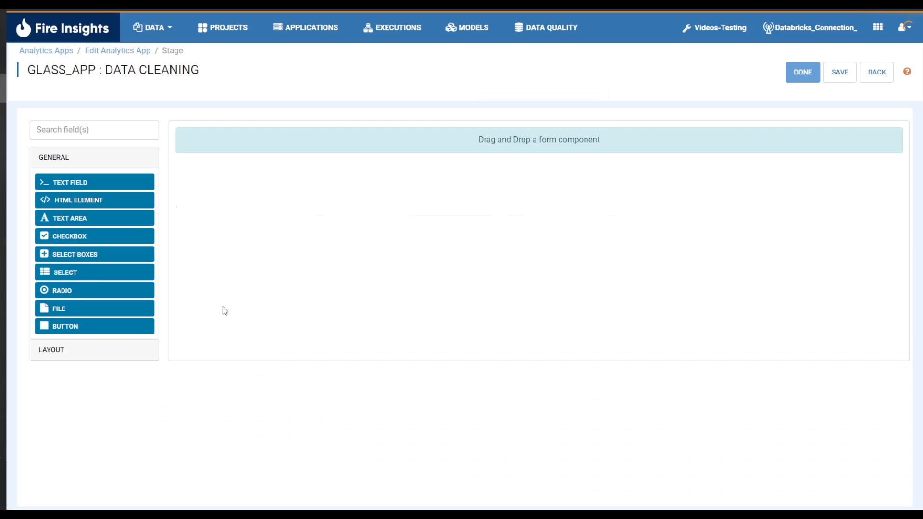
{"action": "left_click", "coordinate": [127, 354]}
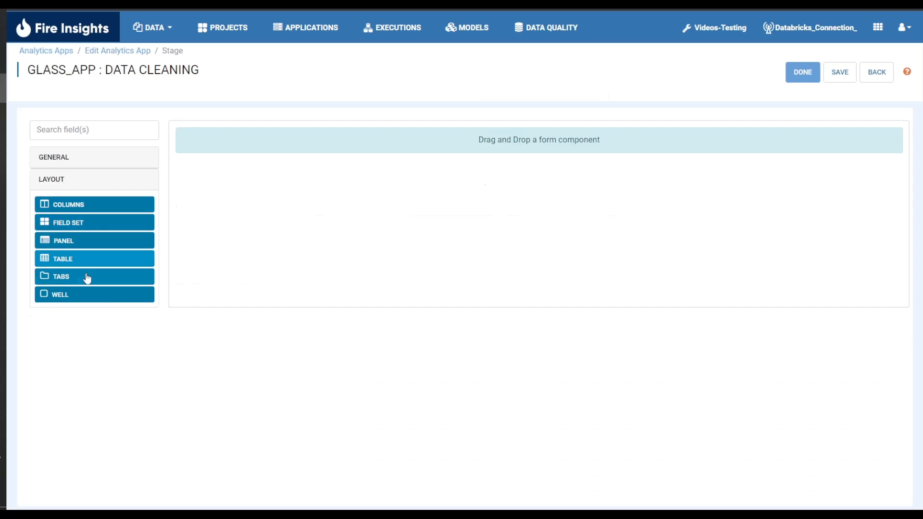
{"action": "left_click_drag", "start_coordinate": [93, 243], "coordinate": [443, 154]}
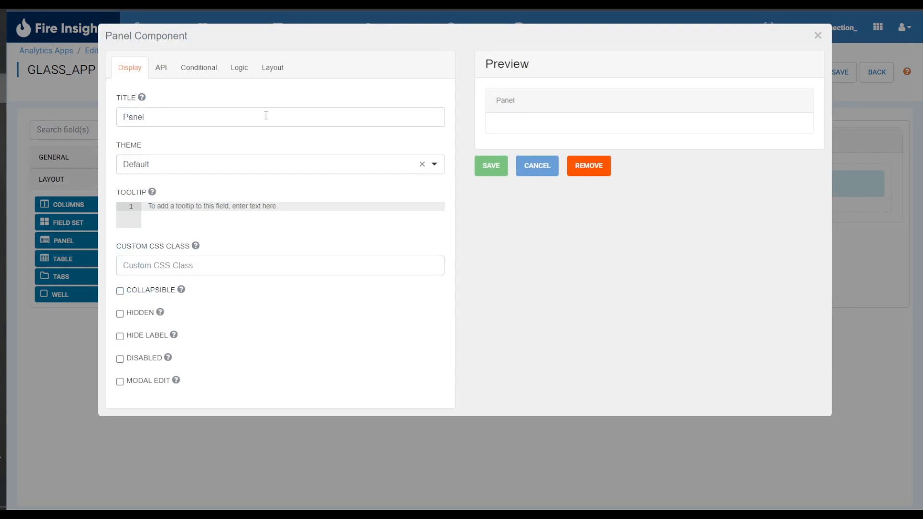
{"action": "left_click_drag", "start_coordinate": [266, 115], "coordinate": [104, 123]}
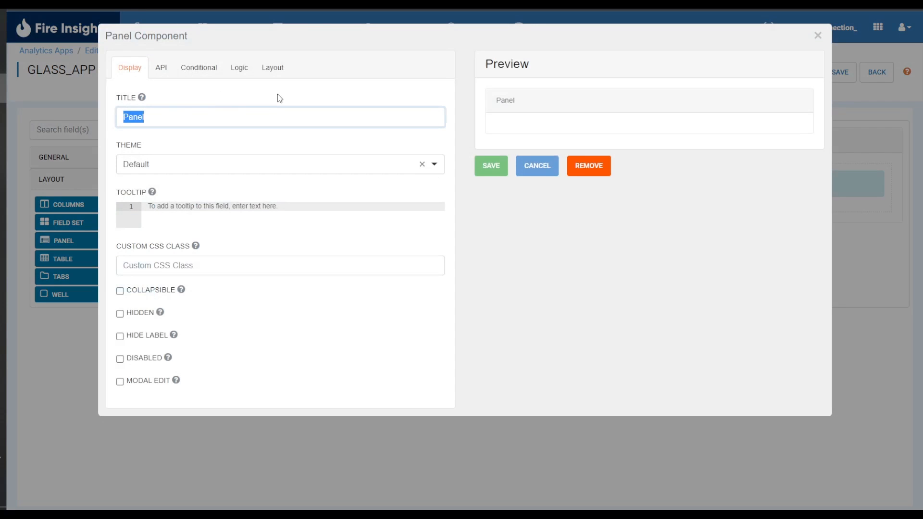
{"action": "key", "text": "BackSpace"}
{"action": "type", "text": "Hit RUN to execute d"}
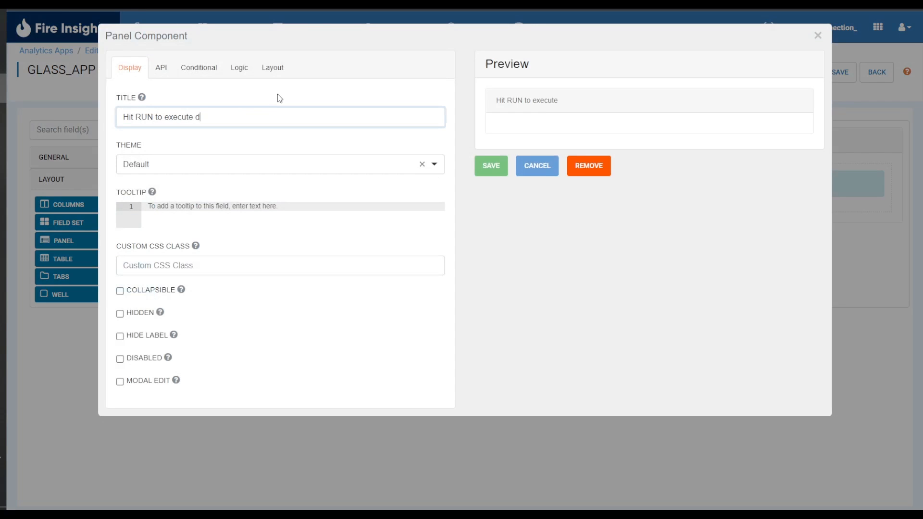
{"action": "type", "text": "ata cleaning workflow"}
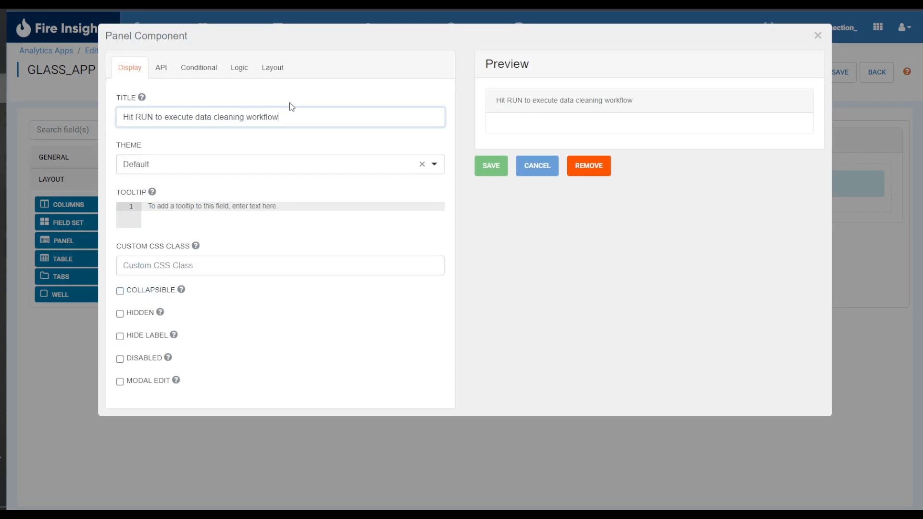
{"action": "left_click", "coordinate": [489, 168]}
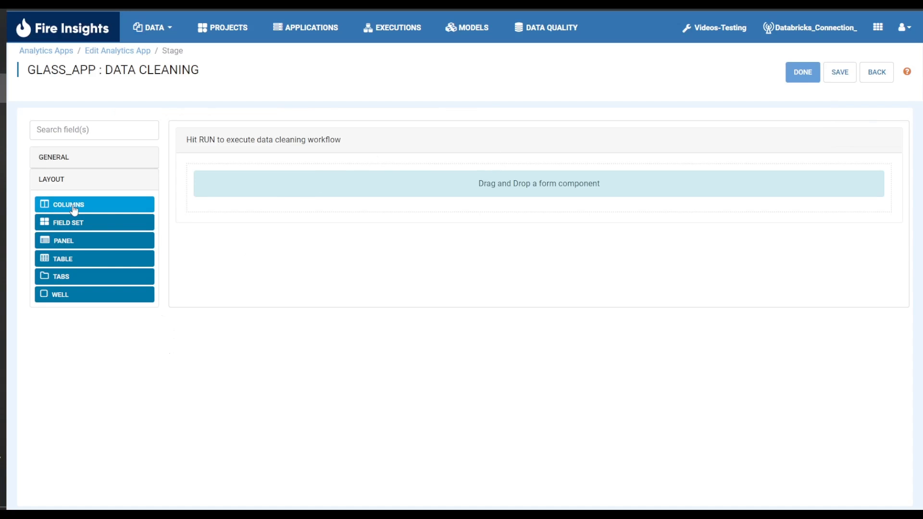
- Place a two-column layout inside the panel and add a RUN button to its first column with action Event and button event "execute"
{"action": "left_click_drag", "start_coordinate": [57, 210], "coordinate": [292, 196]}
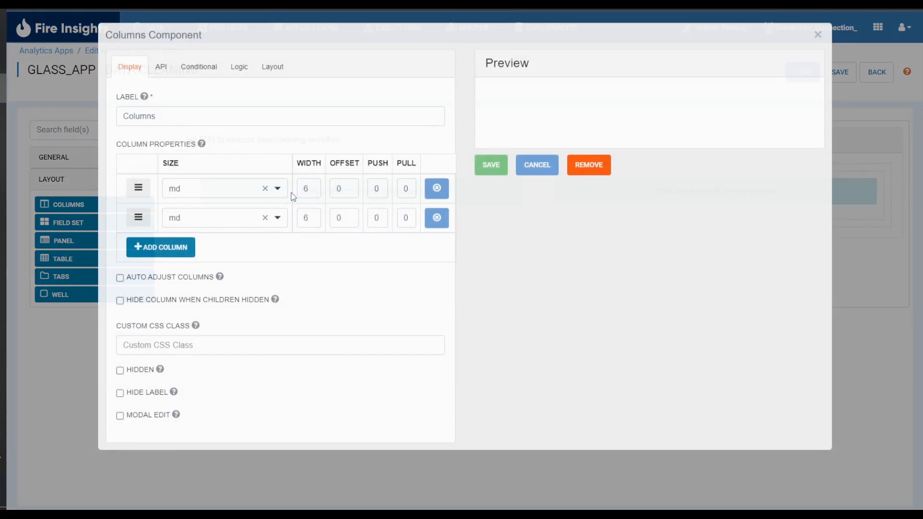
{"action": "left_click", "coordinate": [491, 174]}
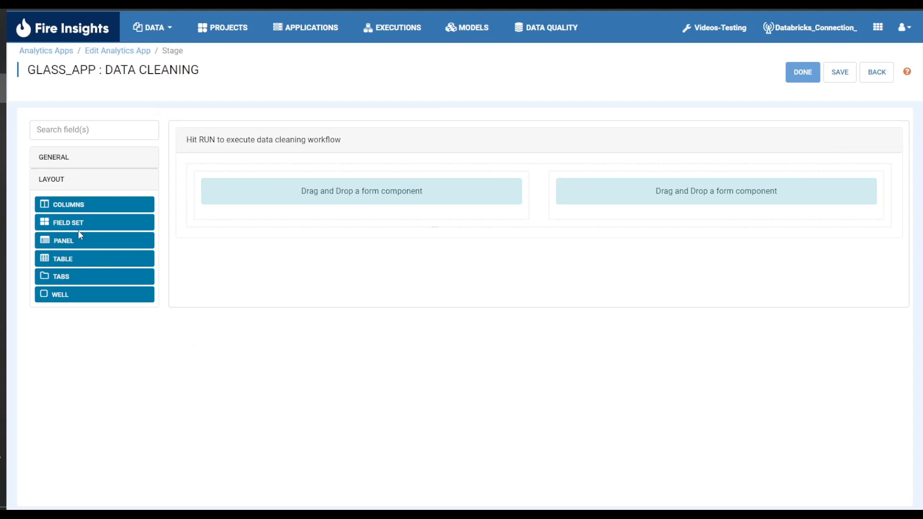
{"action": "left_click", "coordinate": [73, 163]}
{"action": "left_click_drag", "start_coordinate": [70, 331], "coordinate": [286, 208]}
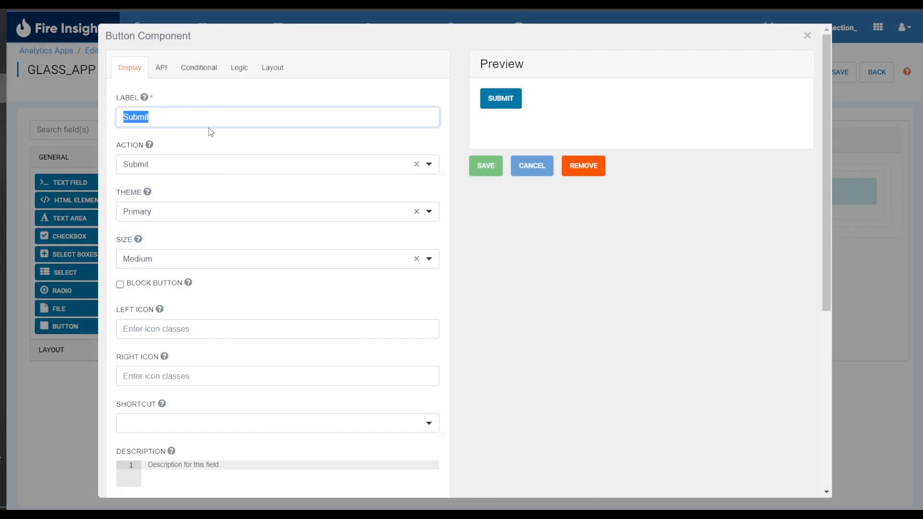
{"action": "type", "text": "RUN"}
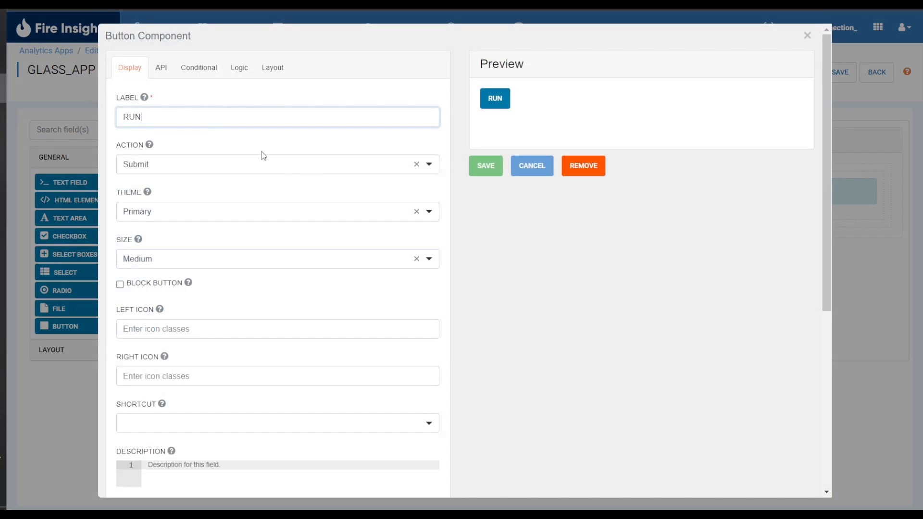
{"action": "left_click", "coordinate": [349, 171]}
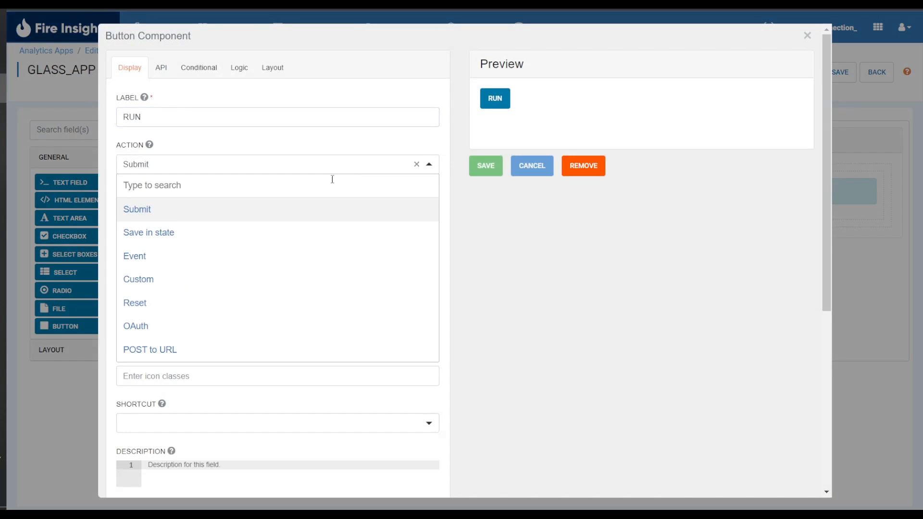
{"action": "left_click", "coordinate": [243, 264]}
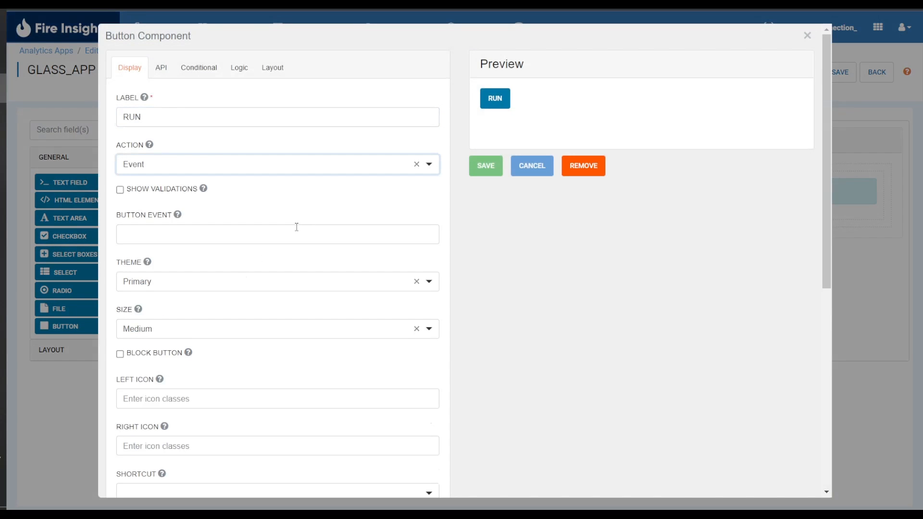
{"action": "left_click", "coordinate": [293, 232]}
{"action": "type", "text": "execute"}
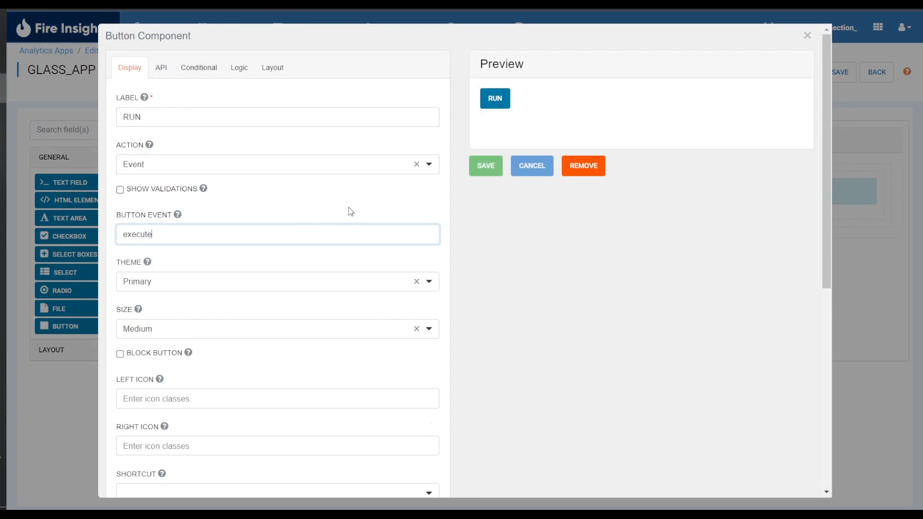
{"action": "left_click", "coordinate": [483, 172]}
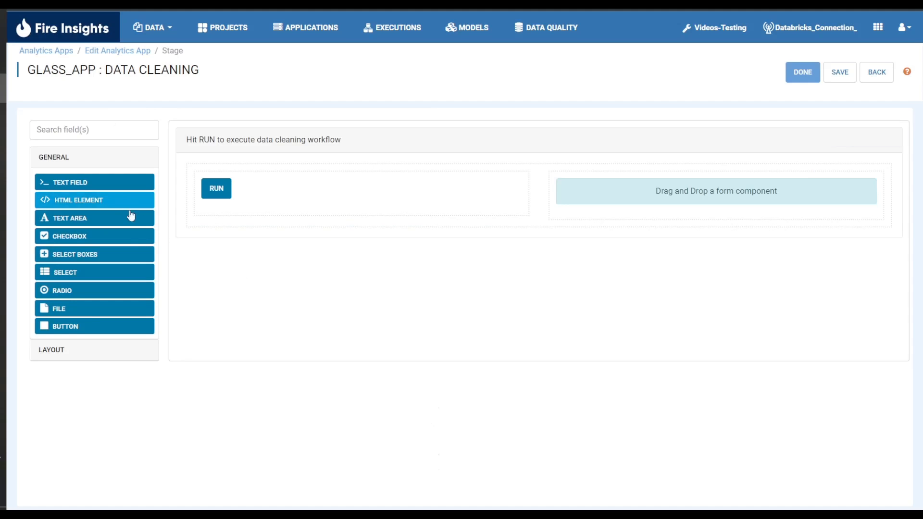
- Add a NEXT button to the second column with action Event and button event "next", and save and finish the stage form
{"action": "left_click_drag", "start_coordinate": [93, 326], "coordinate": [697, 203]}
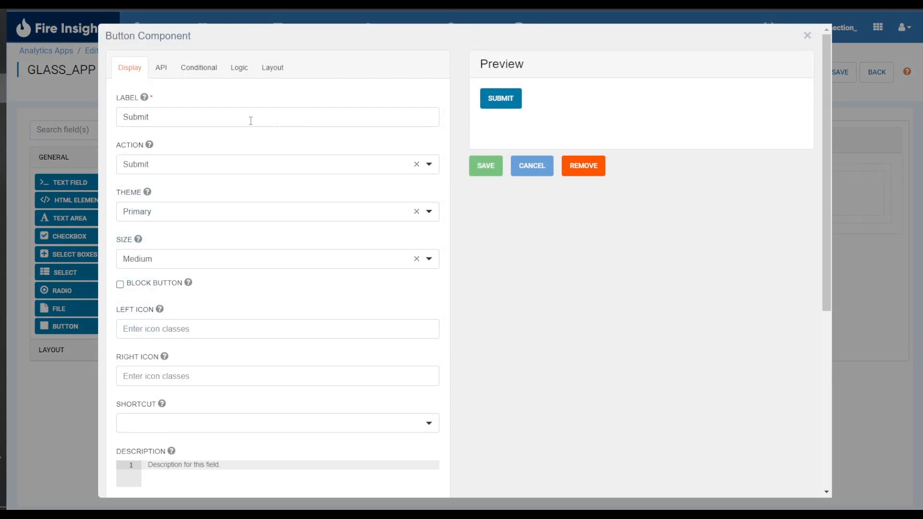
{"action": "left_click_drag", "start_coordinate": [234, 115], "coordinate": [79, 128]}
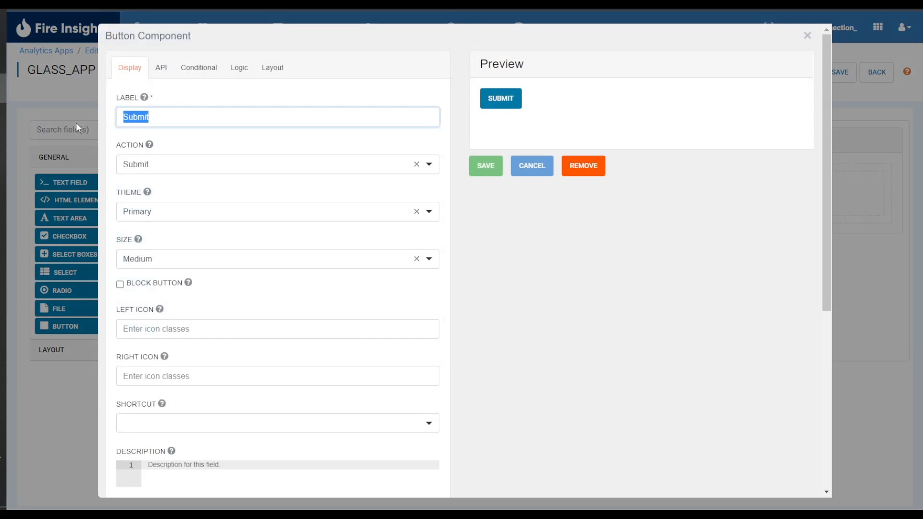
{"action": "type", "text": "NEXT"}
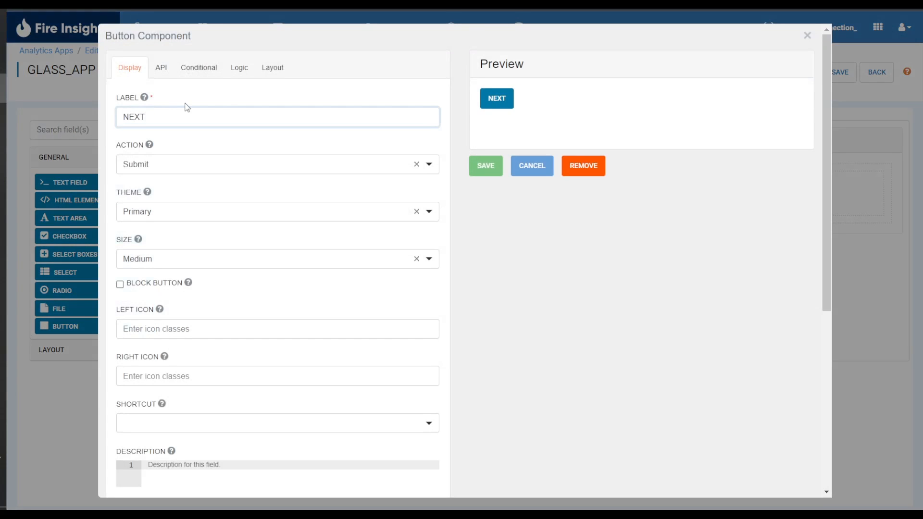
{"action": "left_click", "coordinate": [299, 177]}
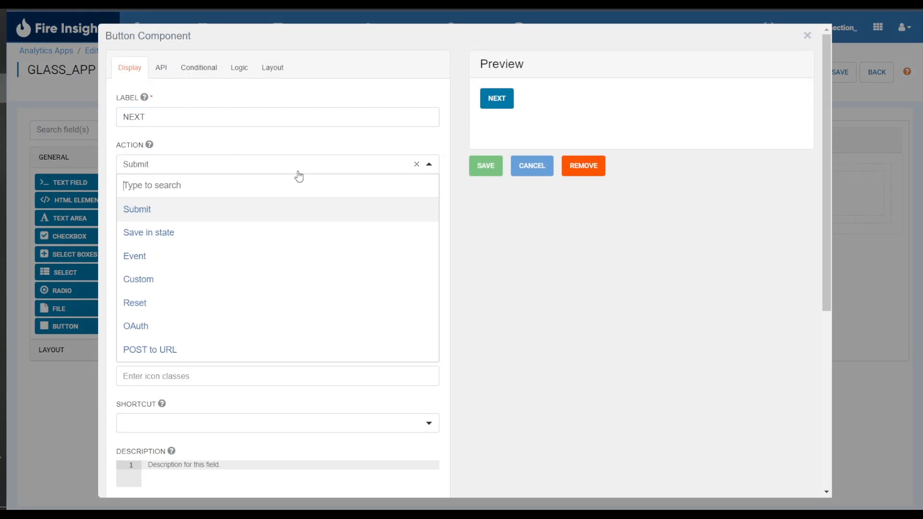
{"action": "left_click", "coordinate": [280, 264]}
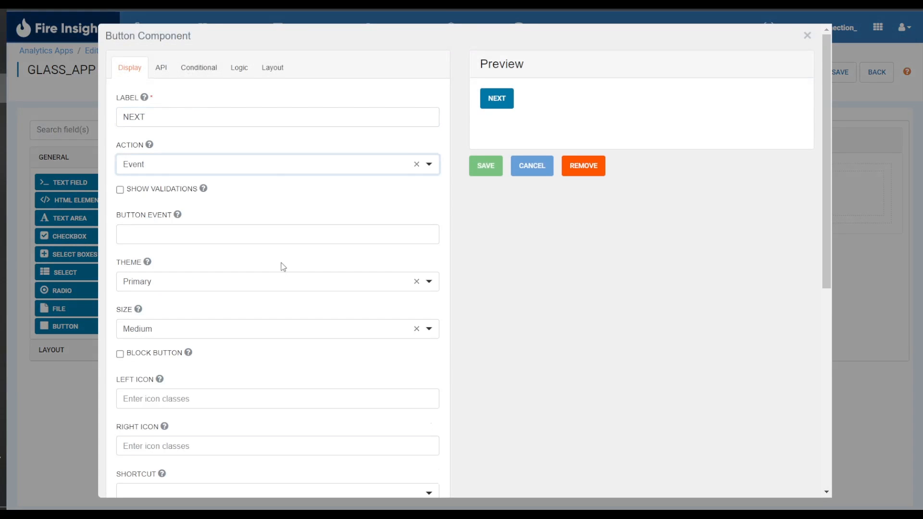
{"action": "left_click", "coordinate": [290, 235]}
{"action": "type", "text": "next"}
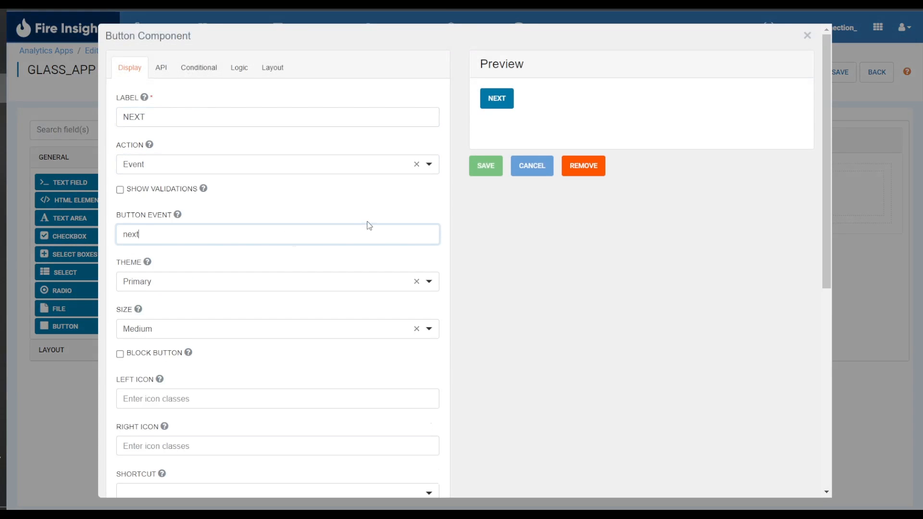
{"action": "left_click", "coordinate": [486, 166]}
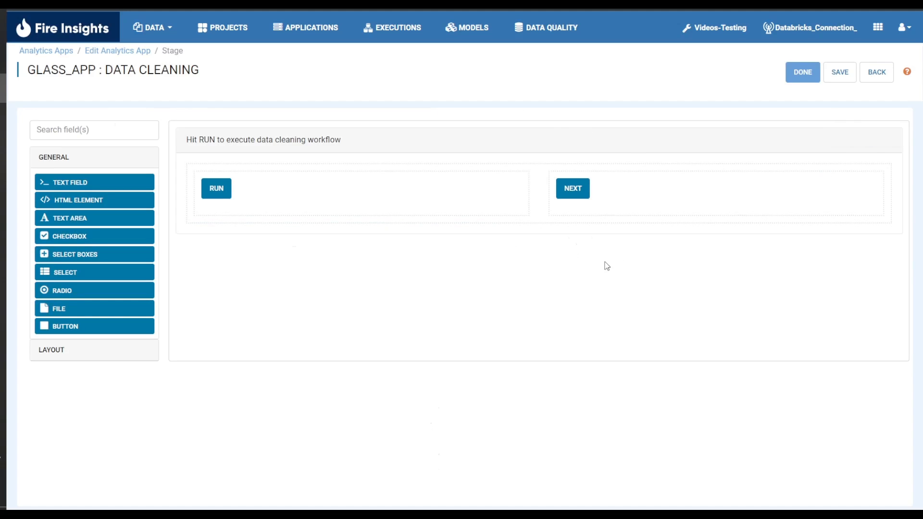
{"action": "left_click", "coordinate": [826, 75]}
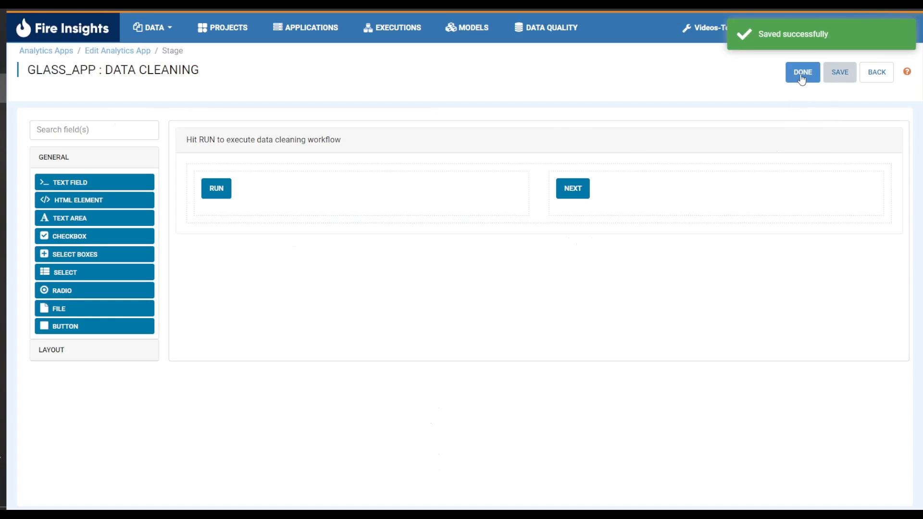
{"action": "left_click", "coordinate": [803, 76]}
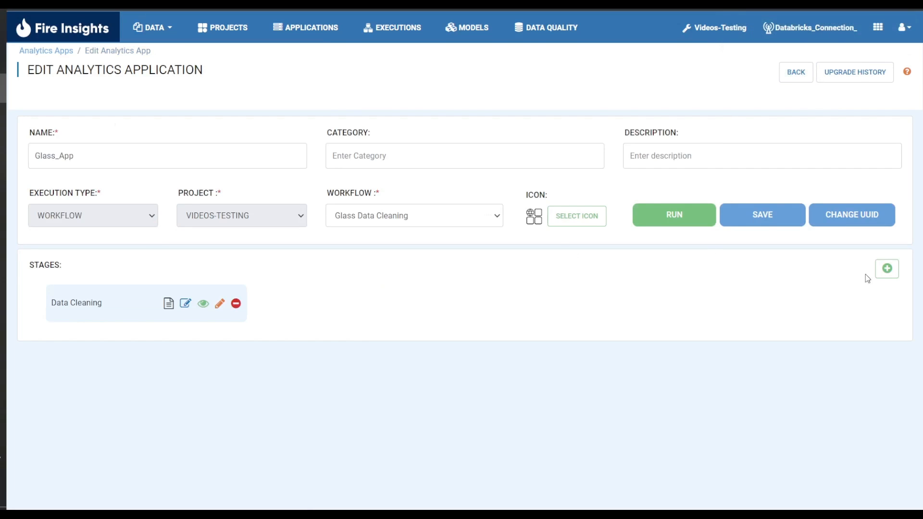
- Add a second stage of type Run named "Visualization" to the application
{"action": "left_click", "coordinate": [887, 268]}
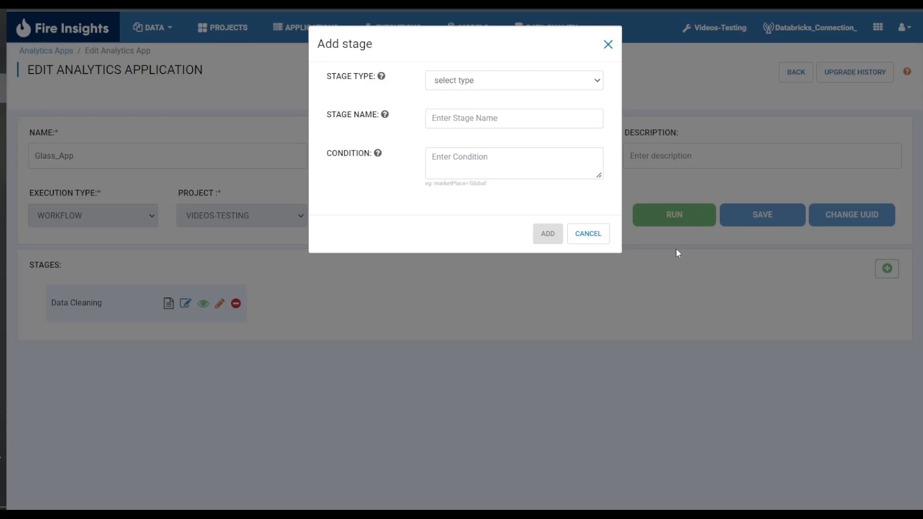
{"action": "left_click", "coordinate": [502, 81]}
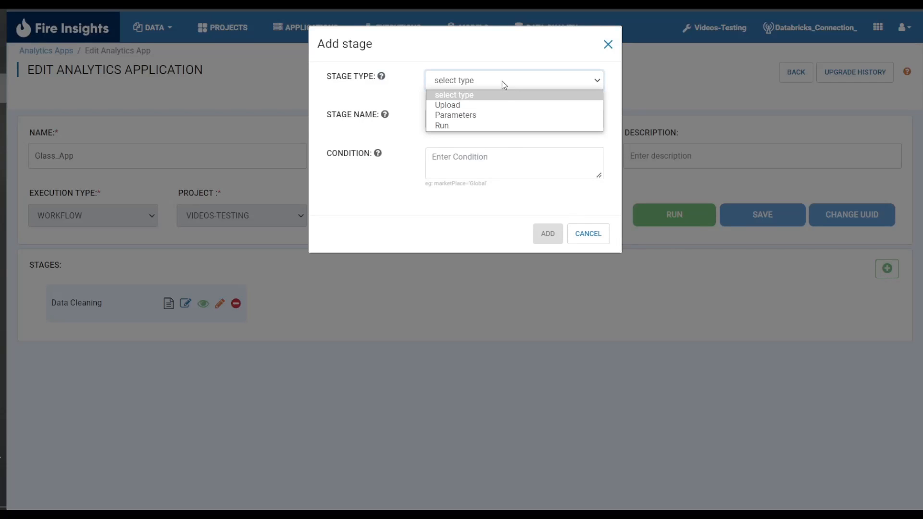
{"action": "left_click", "coordinate": [495, 126]}
{"action": "left_click", "coordinate": [474, 122]}
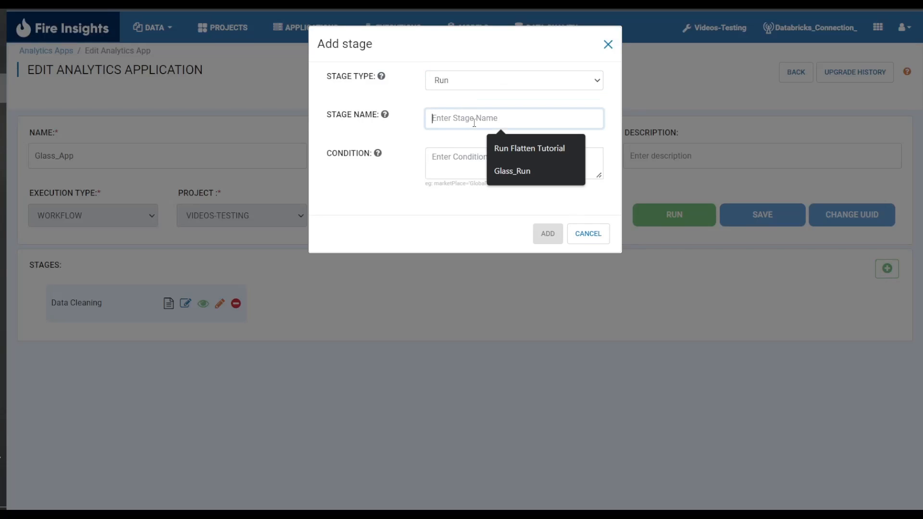
{"action": "type", "text": "Visuliza"}
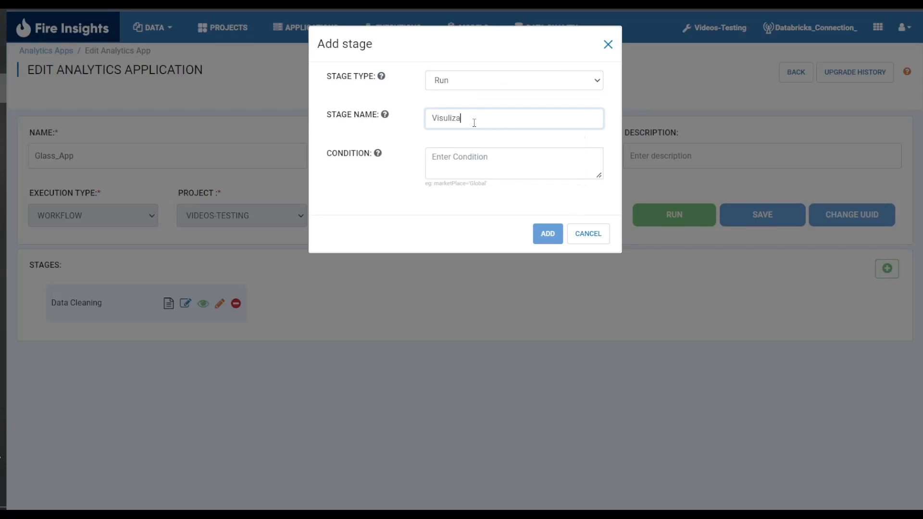
{"action": "type", "text": "tion"}
{"action": "left_click", "coordinate": [447, 118]}
{"action": "type", "text": "a"}
{"action": "left_click", "coordinate": [544, 236]}
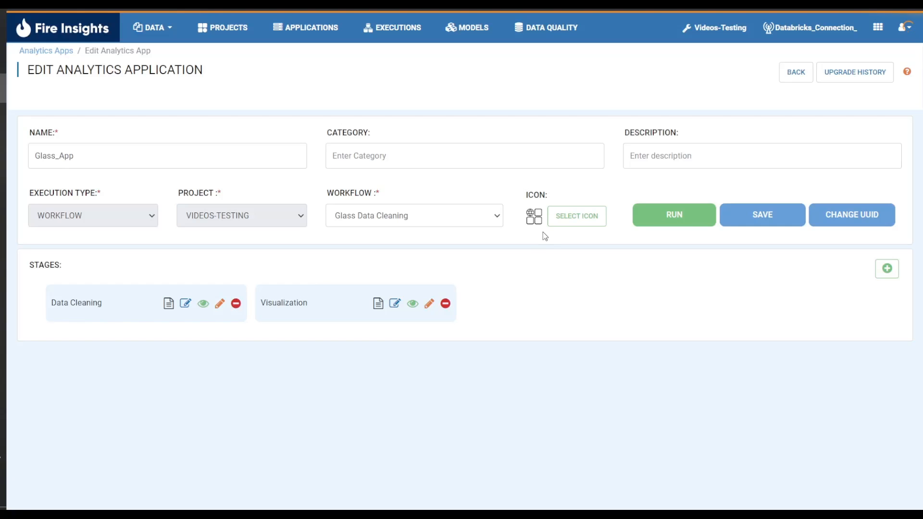
- Add a panel titled "Hit RUN to execute visualization workflow" to the Visualization stage's form
{"action": "left_click", "coordinate": [428, 303]}
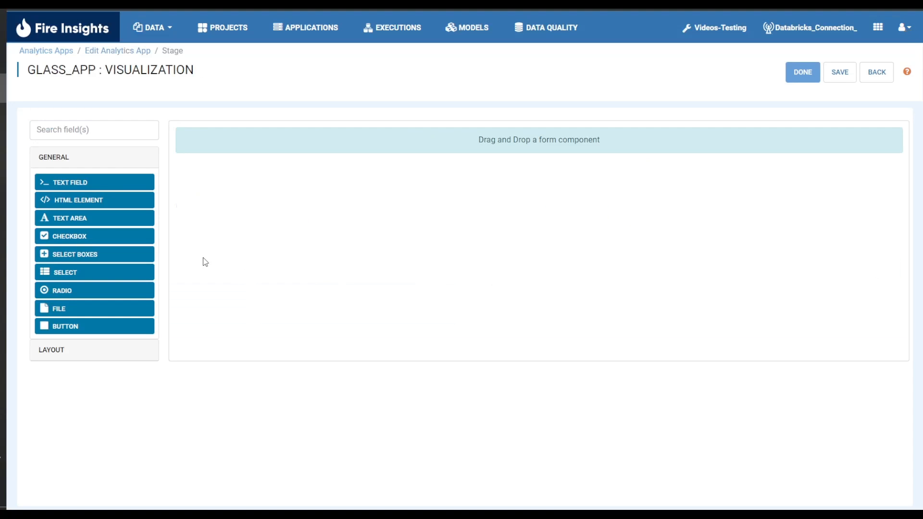
{"action": "left_click", "coordinate": [101, 349]}
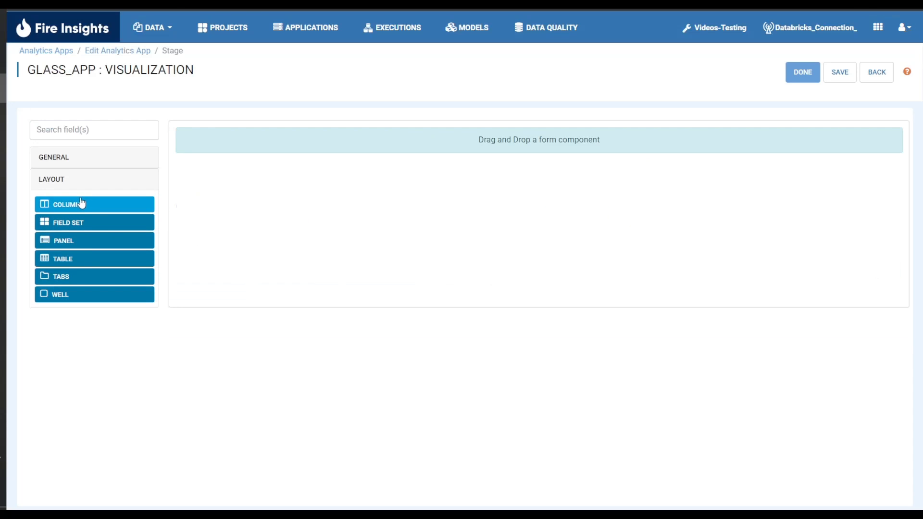
{"action": "left_click_drag", "start_coordinate": [85, 245], "coordinate": [406, 144]}
{"action": "double_click", "coordinate": [226, 118]}
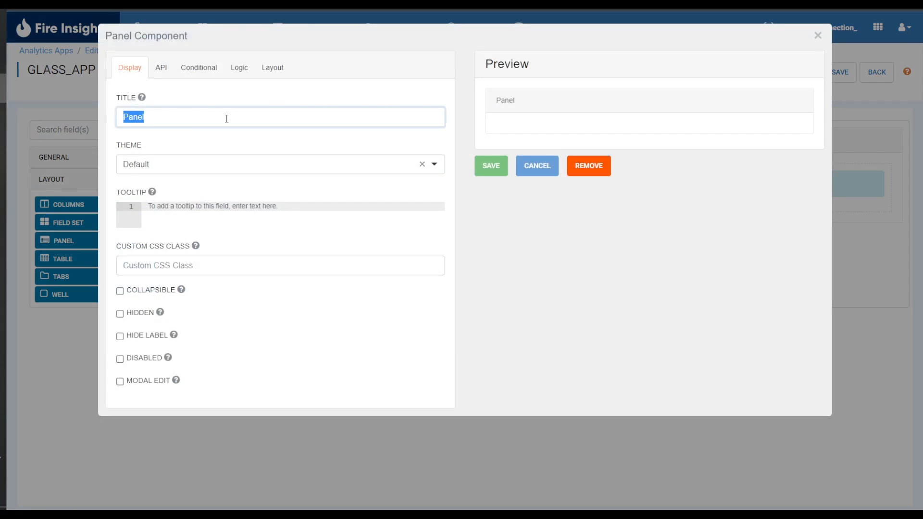
{"action": "type", "text": "Hit Run to exe"}
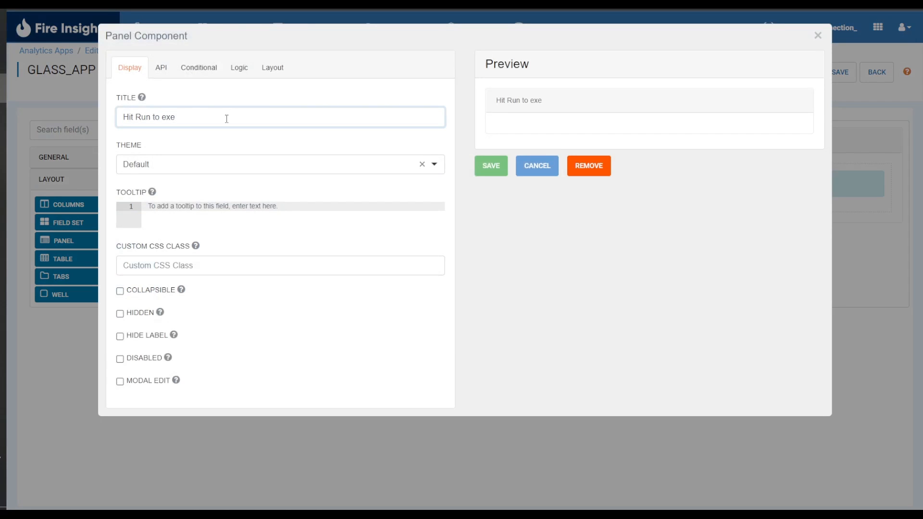
{"action": "type", "text": "cute visualization workflow"}
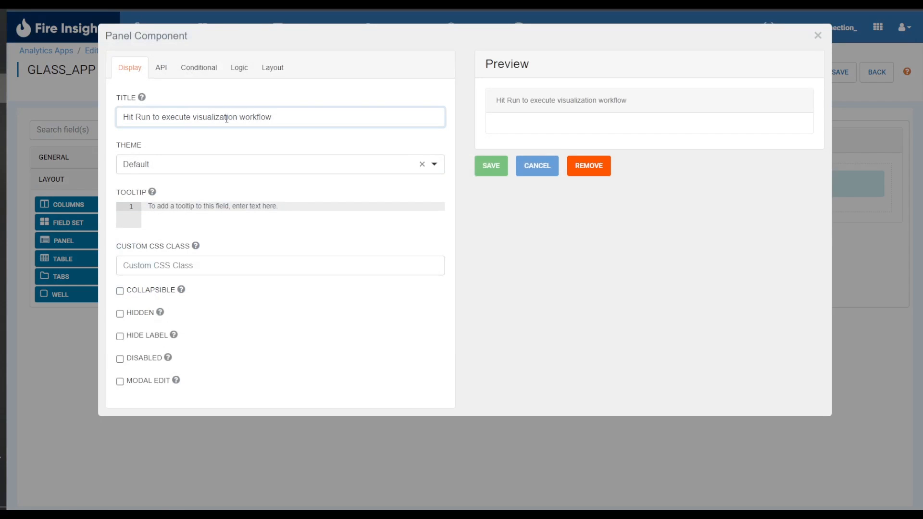
{"action": "left_click", "coordinate": [152, 117]}
{"action": "key", "text": "BackSpace"}
{"action": "key", "text": "BackSpace"}
{"action": "type", "text": "UN"}
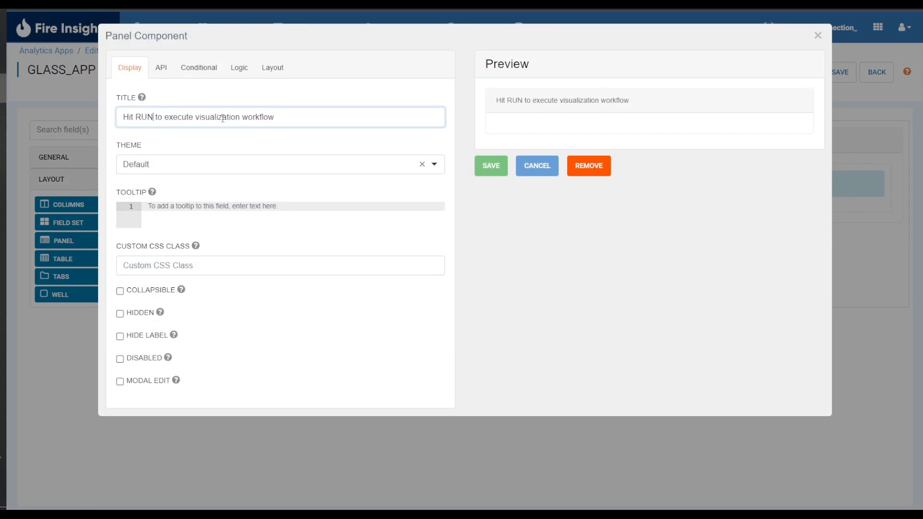
{"action": "left_click", "coordinate": [491, 169]}
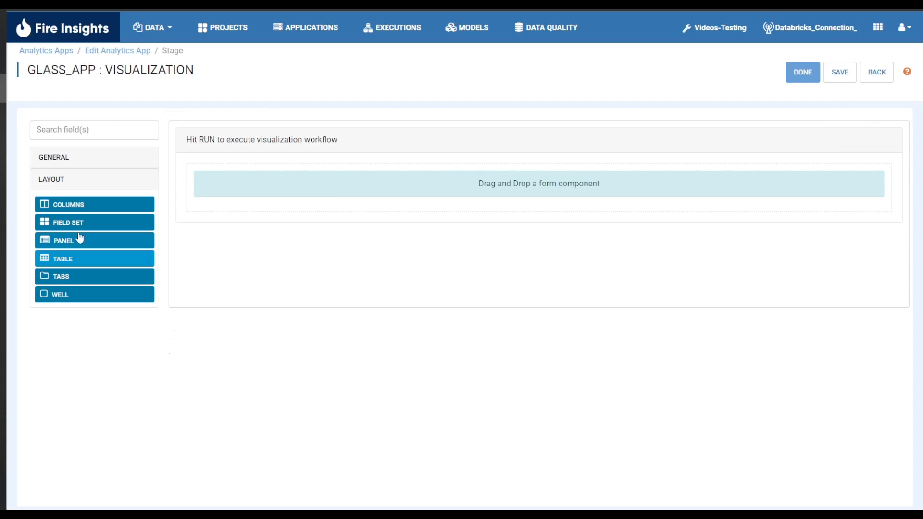
- Place a two-column layout inside the panel and add a BACK button to its first column with action Event and button event "back"
{"action": "left_click_drag", "start_coordinate": [76, 207], "coordinate": [409, 186]}
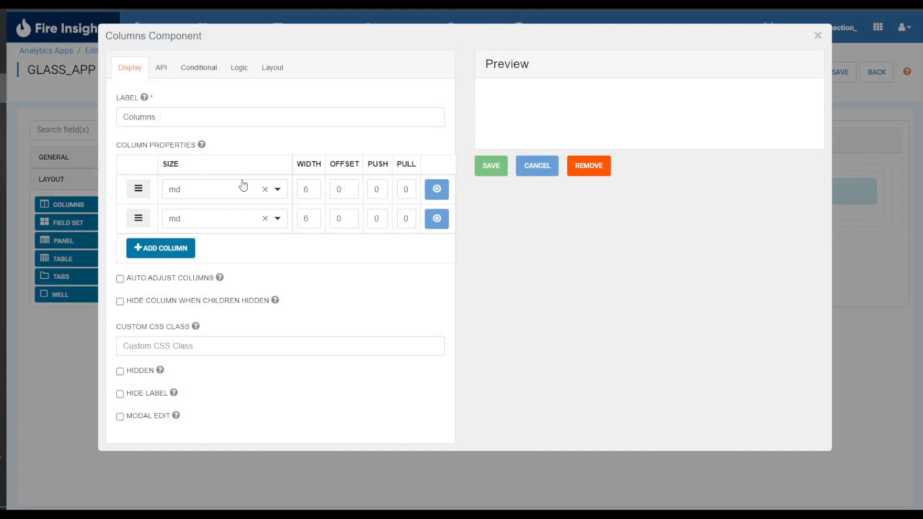
{"action": "left_click", "coordinate": [497, 171]}
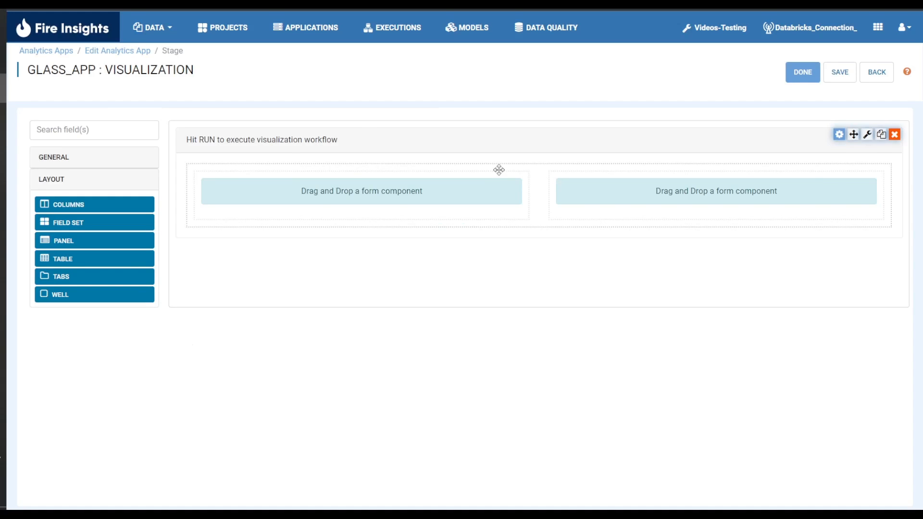
{"action": "left_click", "coordinate": [68, 158]}
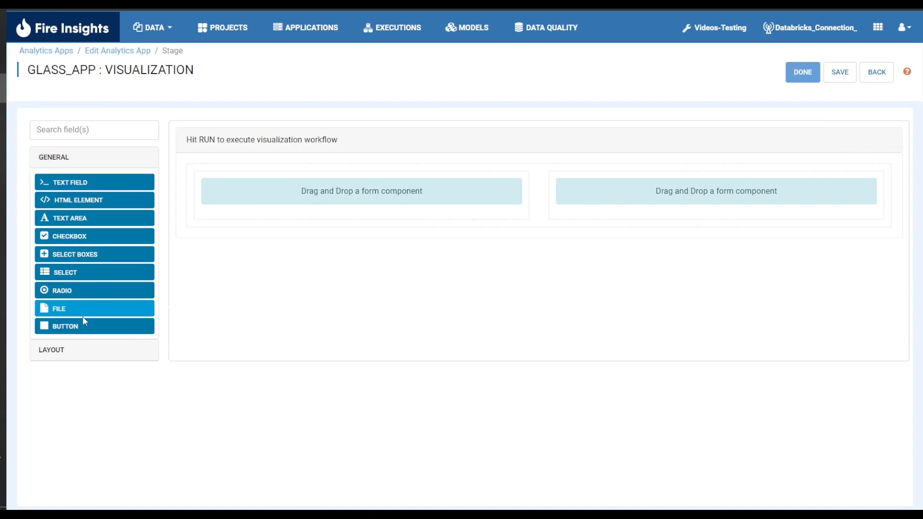
{"action": "left_click_drag", "start_coordinate": [79, 326], "coordinate": [300, 188]}
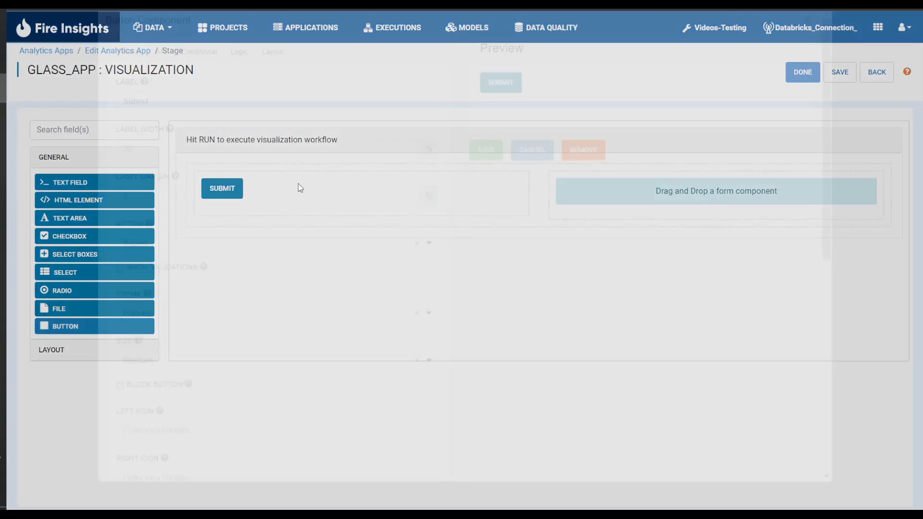
{"action": "double_click", "coordinate": [177, 118]}
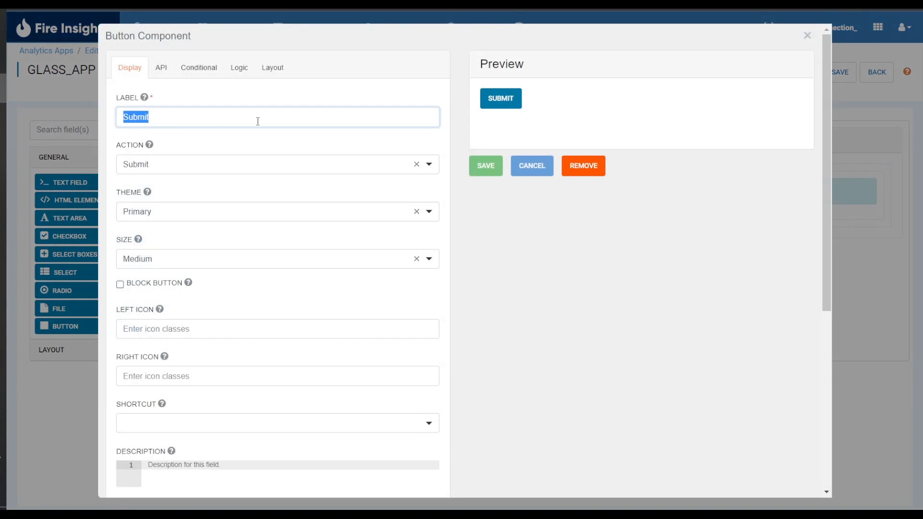
{"action": "type", "text": "BACK"}
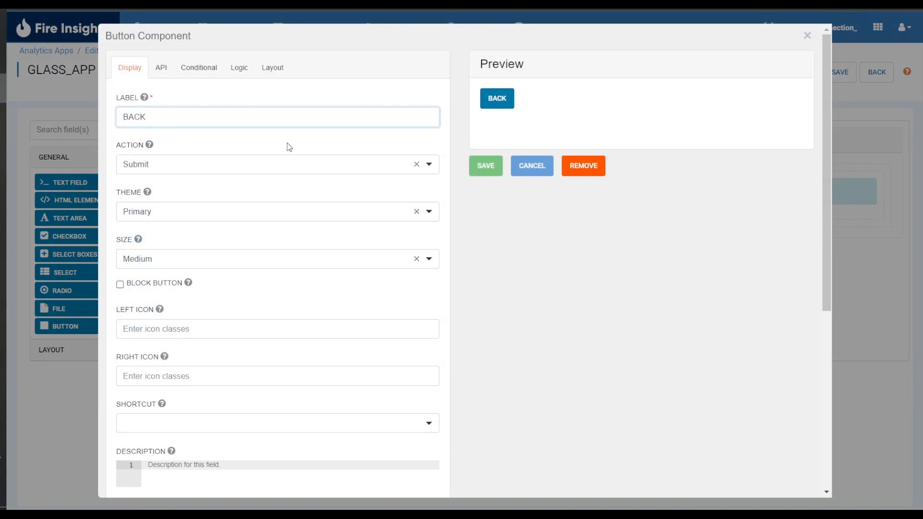
{"action": "left_click", "coordinate": [315, 164]}
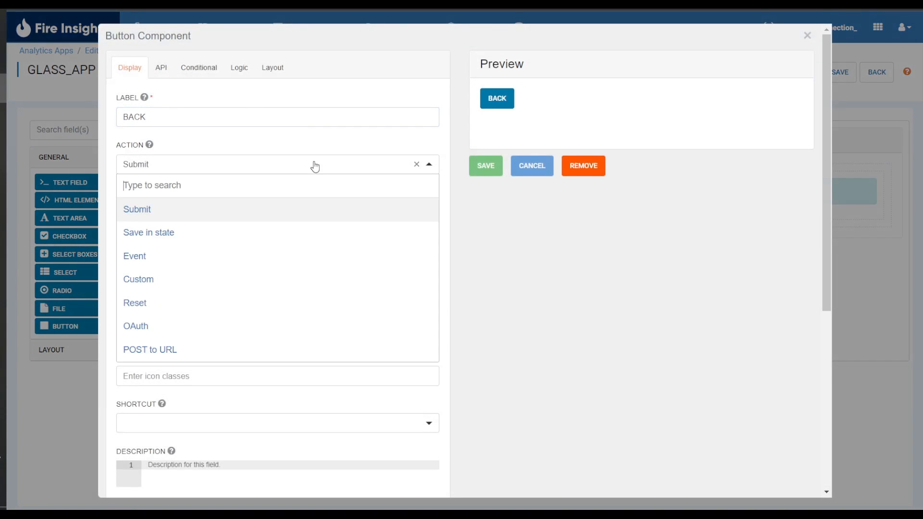
{"action": "left_click", "coordinate": [273, 265]}
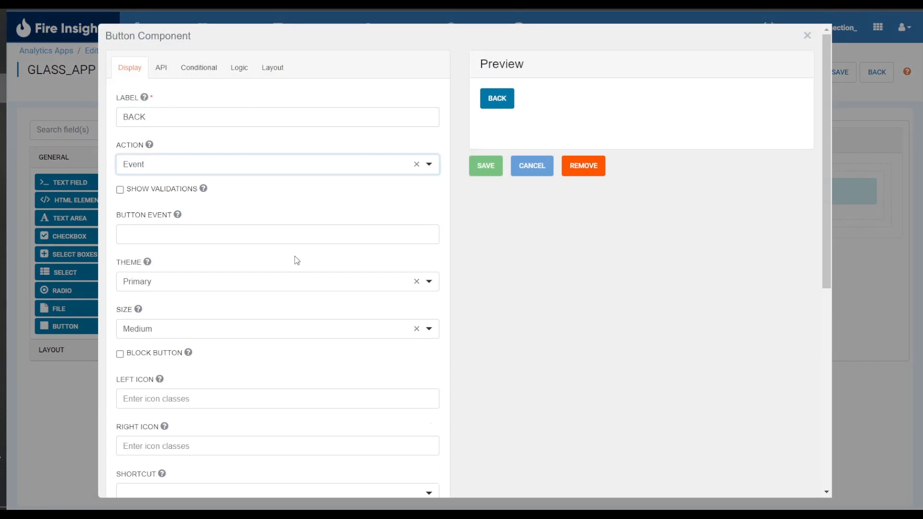
{"action": "left_click", "coordinate": [271, 236]}
{"action": "type", "text": "back"}
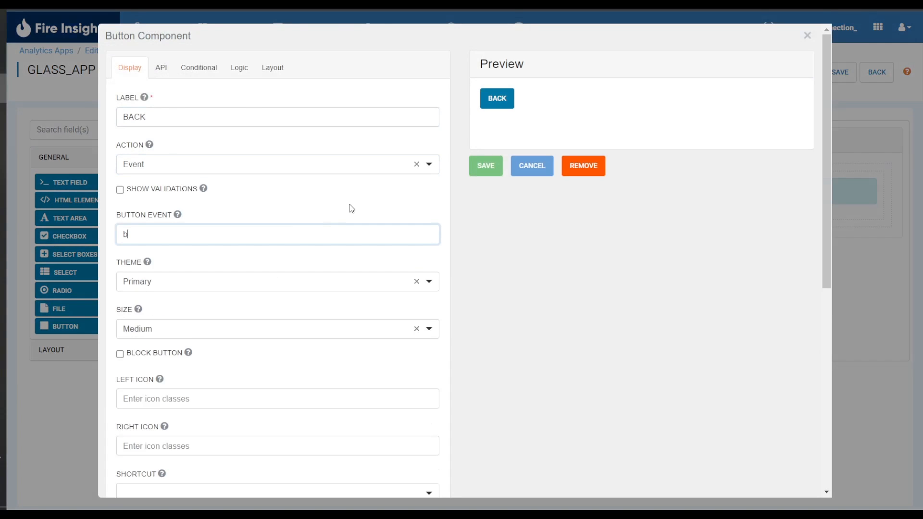
{"action": "left_click", "coordinate": [481, 168]}
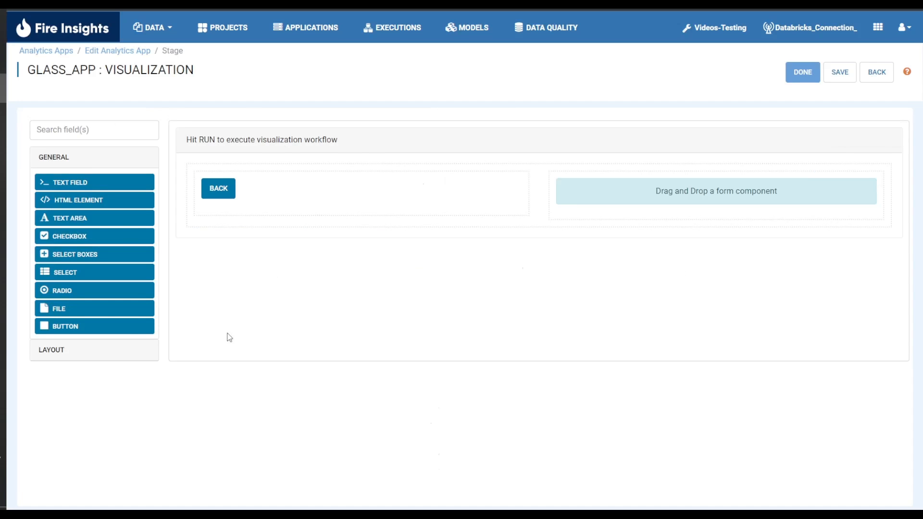
- Add a RUN button to the second column with action Event and button event "execute", and save and finish the Visualization stage form
{"action": "left_click_drag", "start_coordinate": [113, 326], "coordinate": [756, 198]}
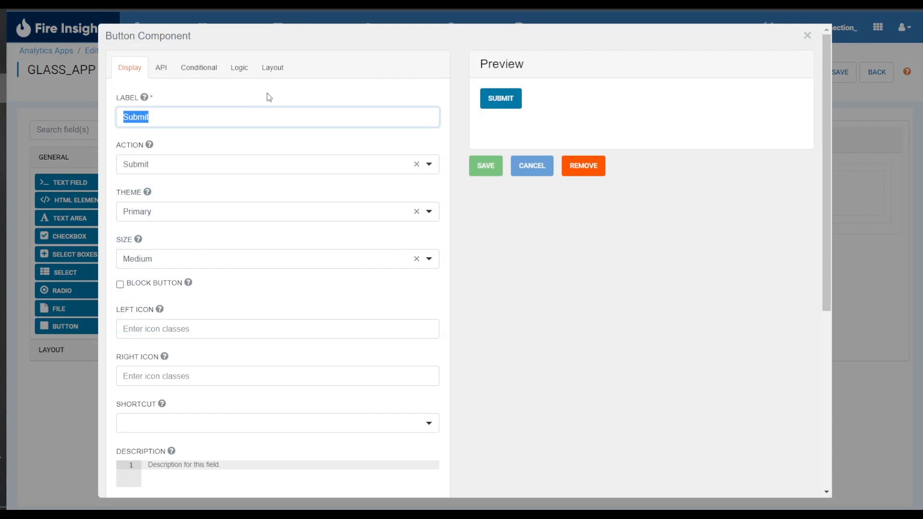
{"action": "type", "text": "RUN"}
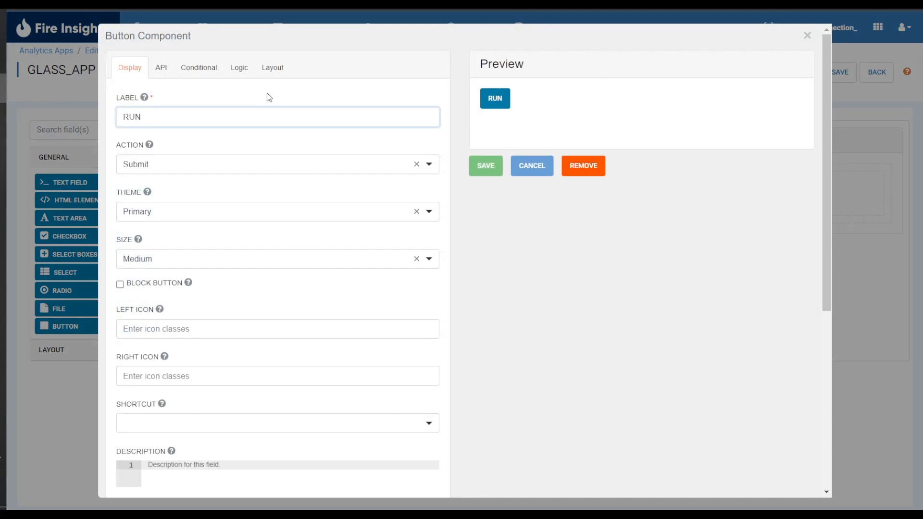
{"action": "left_click", "coordinate": [272, 171]}
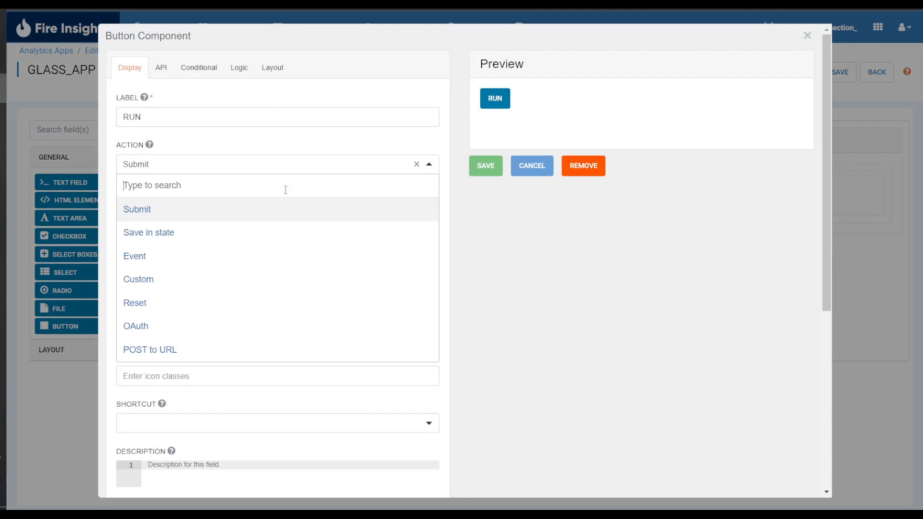
{"action": "left_click", "coordinate": [271, 256]}
{"action": "left_click", "coordinate": [295, 233]}
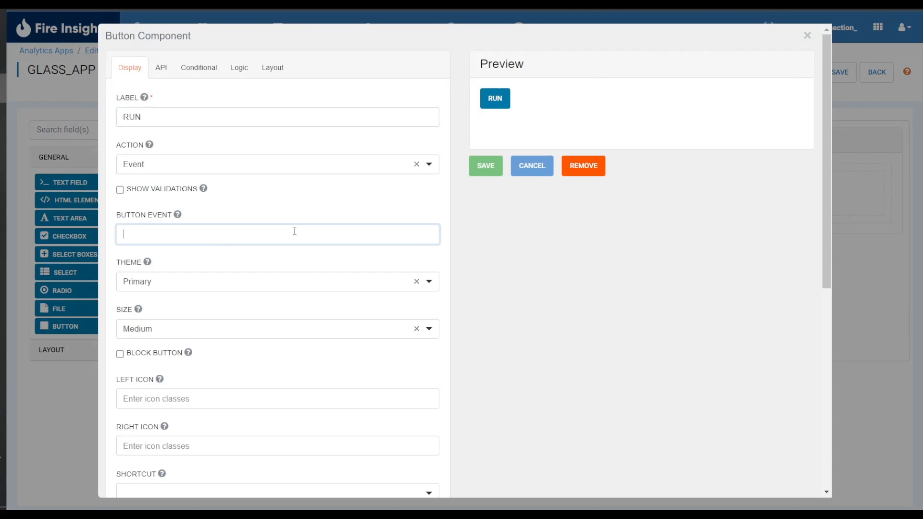
{"action": "type", "text": "execute"}
{"action": "left_click", "coordinate": [492, 168]}
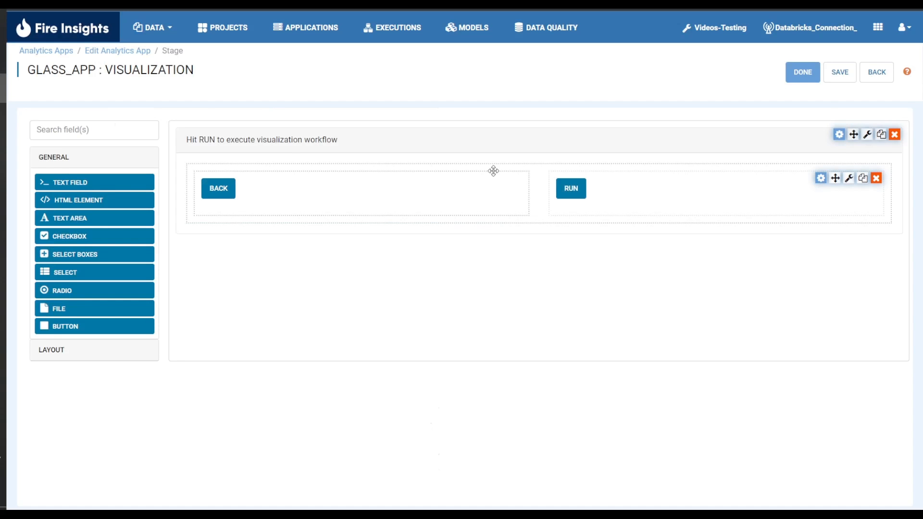
{"action": "left_click", "coordinate": [836, 77]}
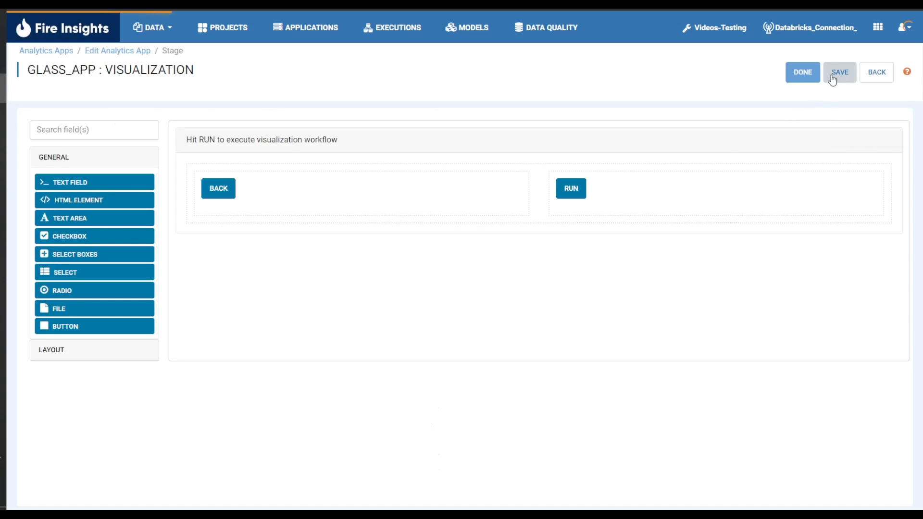
{"action": "left_click", "coordinate": [800, 77]}
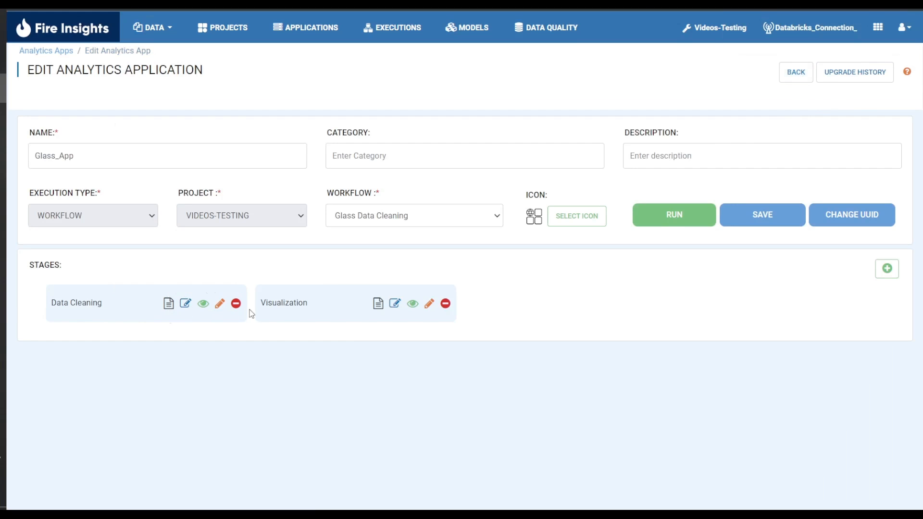
- Assign the Glass Data Cleaning workflow to the Data Cleaning stage
{"action": "left_click", "coordinate": [169, 304]}
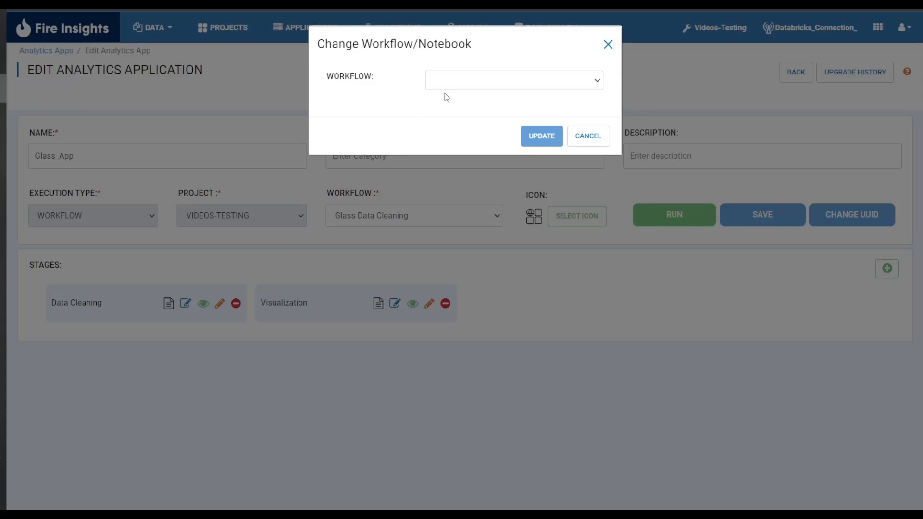
{"action": "left_click", "coordinate": [457, 81]}
{"action": "left_click", "coordinate": [475, 105]}
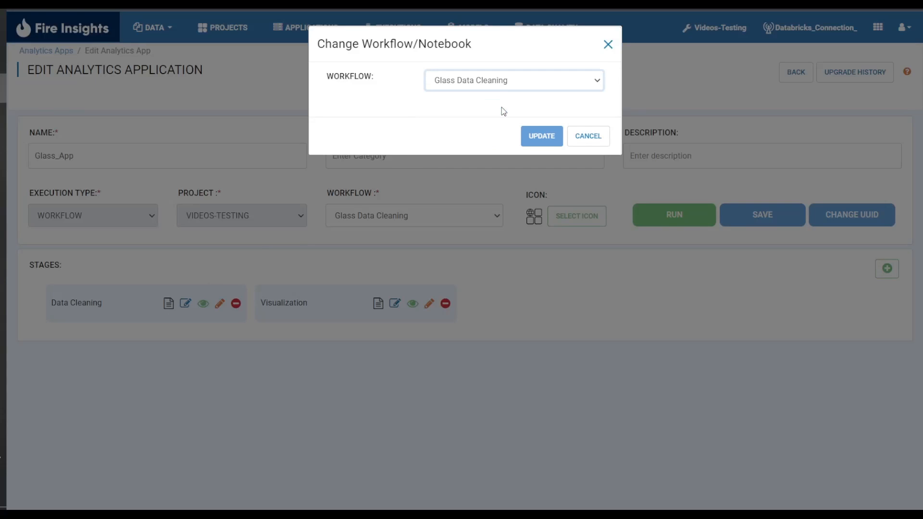
{"action": "left_click", "coordinate": [531, 135]}
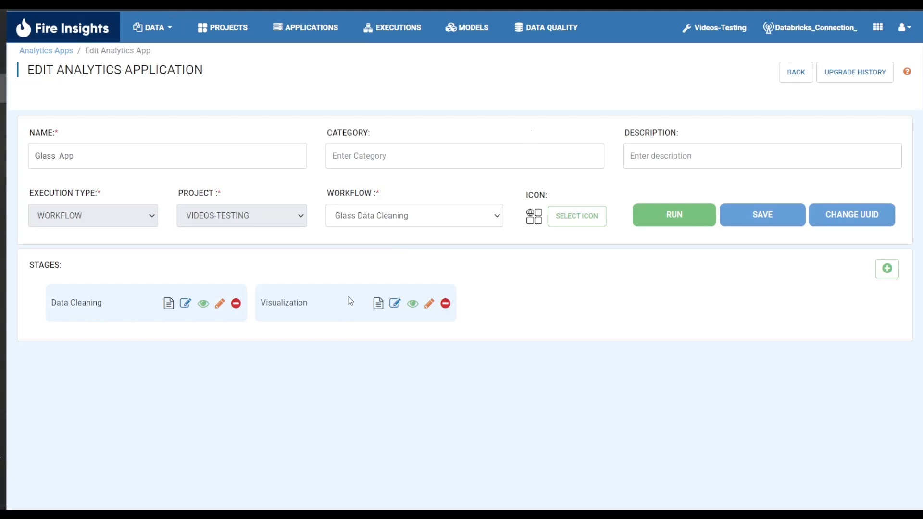
- Assign the Glass Visualization workflow to the Visualization stage and save the application
{"action": "left_click", "coordinate": [378, 304]}
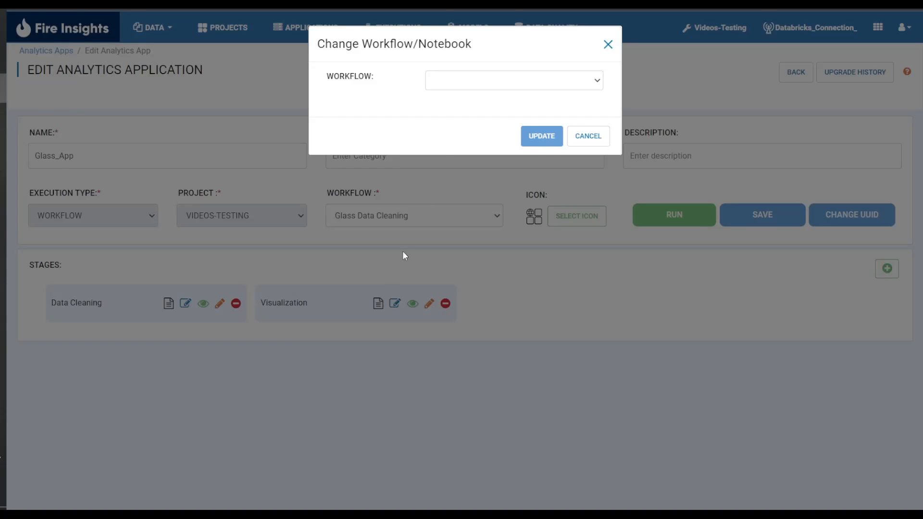
{"action": "left_click", "coordinate": [469, 83]}
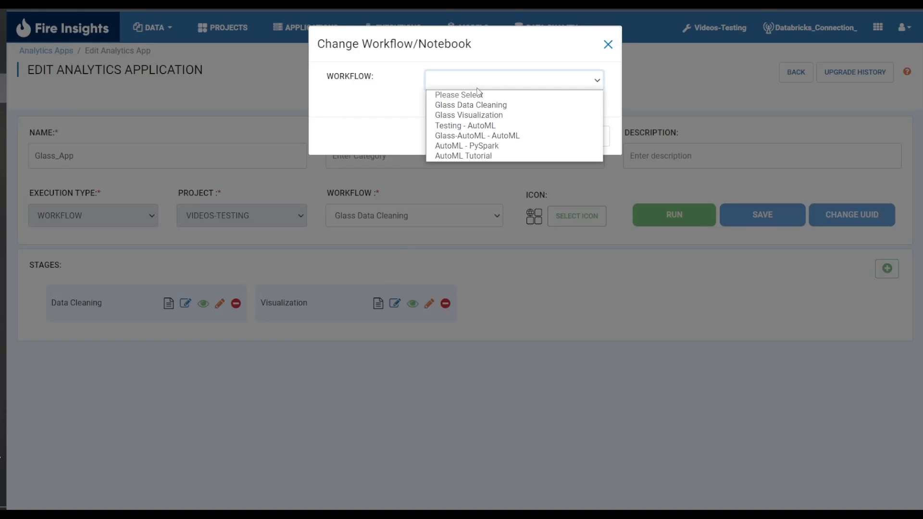
{"action": "left_click", "coordinate": [515, 115]}
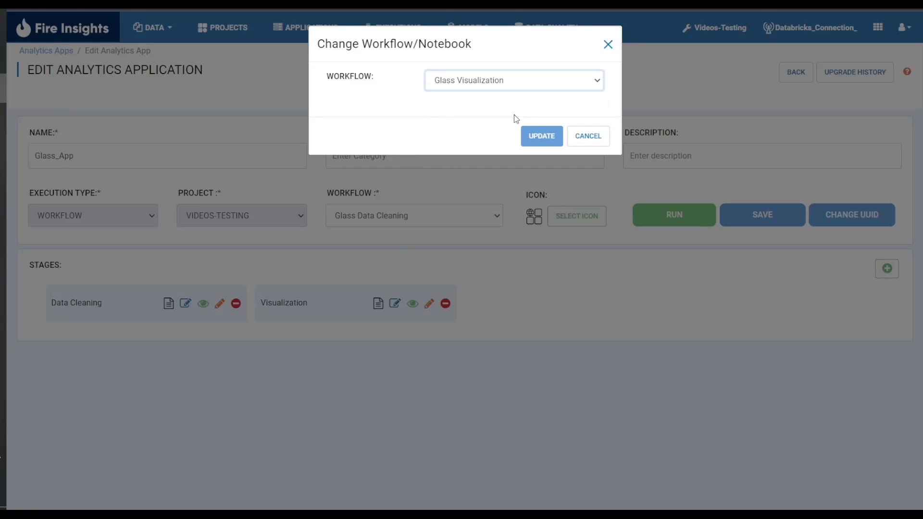
{"action": "left_click", "coordinate": [546, 137]}
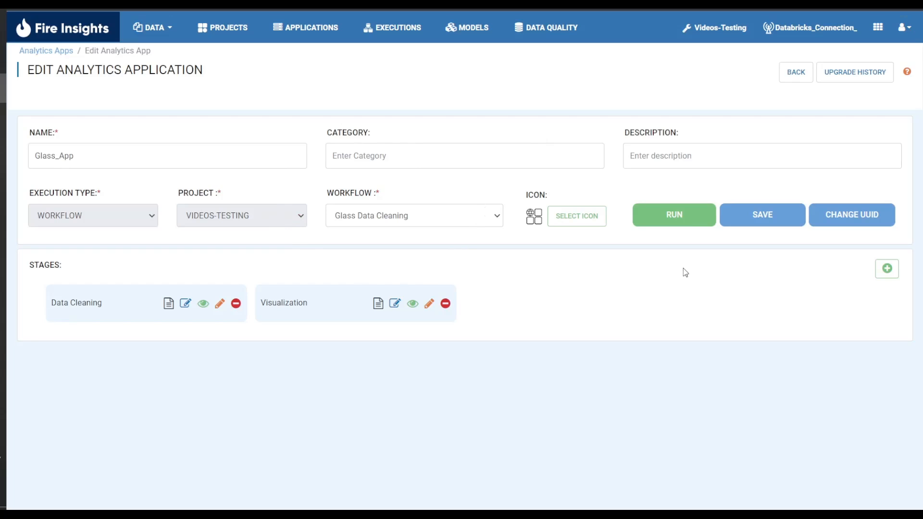
{"action": "left_click", "coordinate": [777, 222]}
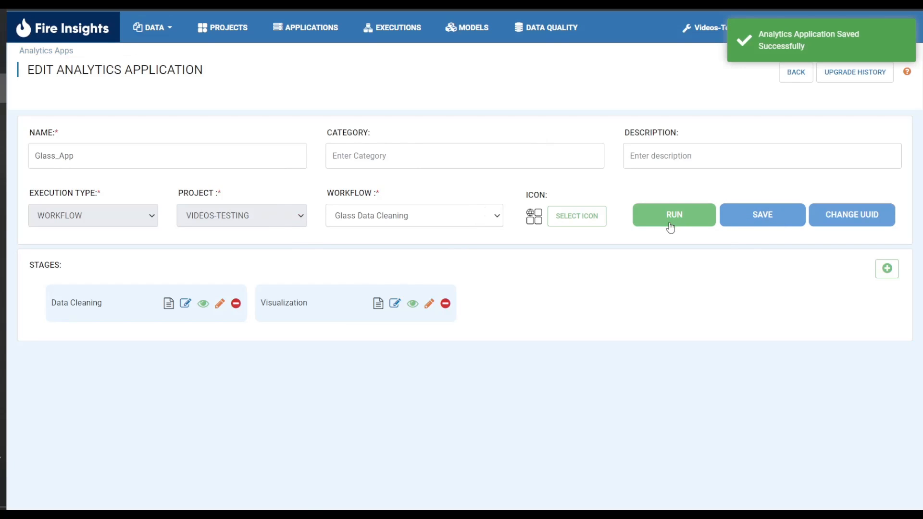
- Run the Glass_App application and execute the data cleaning workflow from its first stage
{"action": "left_click", "coordinate": [670, 226]}
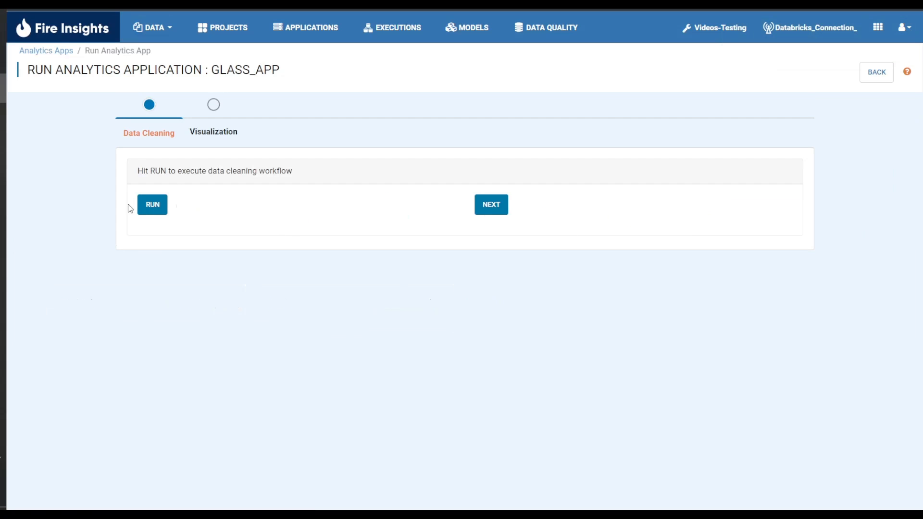
{"action": "left_click", "coordinate": [148, 206]}
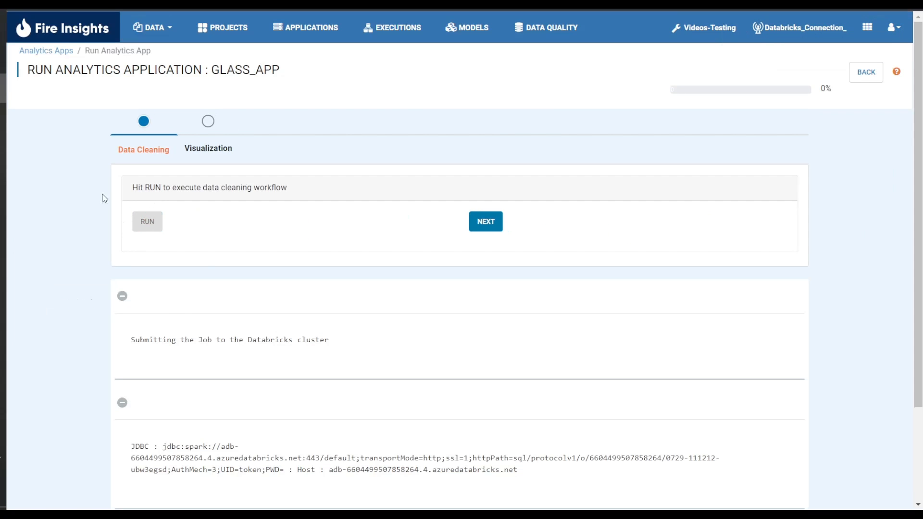
{"action": "scroll", "coordinate": [73, 262], "scroll_direction": "down", "scroll_amount": 3}
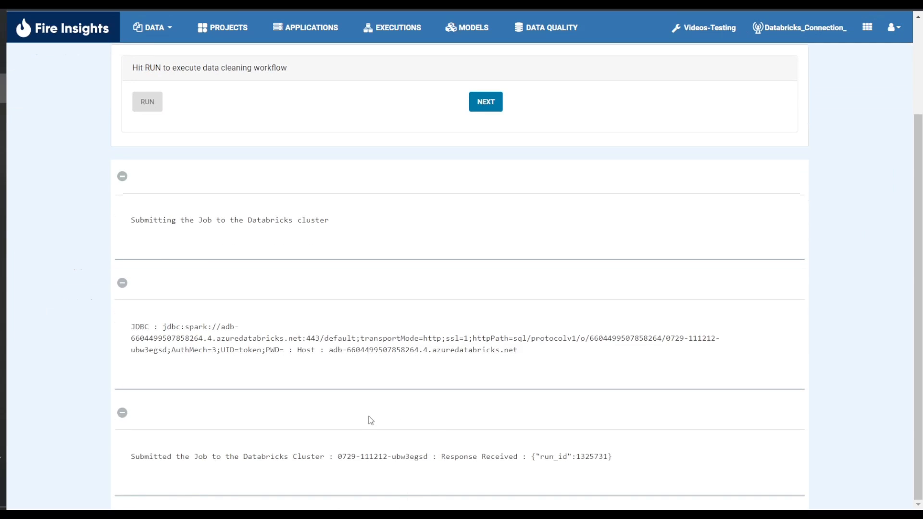
- Review the data cleaning execution output, from the Glass Dataset row values to the output path under Save CSV
{"action": "scroll", "coordinate": [377, 417], "scroll_direction": "up", "scroll_amount": 3}
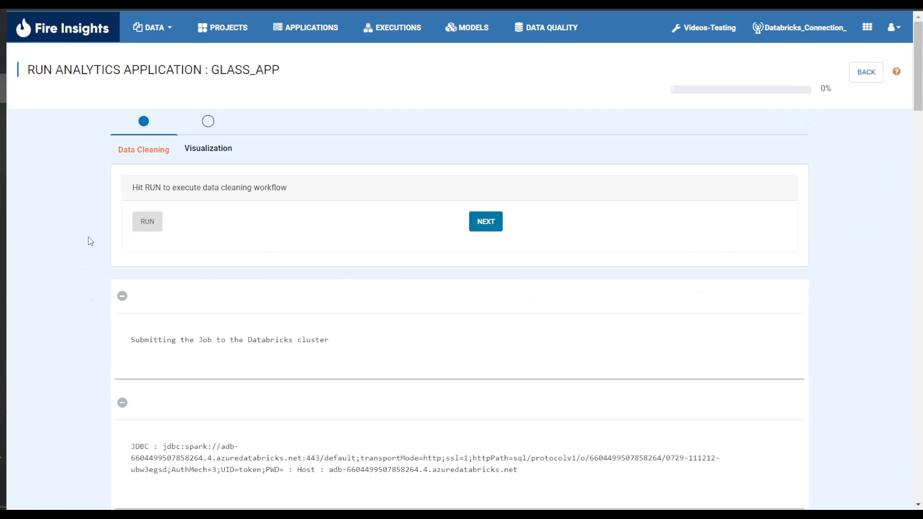
{"action": "scroll", "coordinate": [91, 241], "scroll_direction": "down", "scroll_amount": 15}
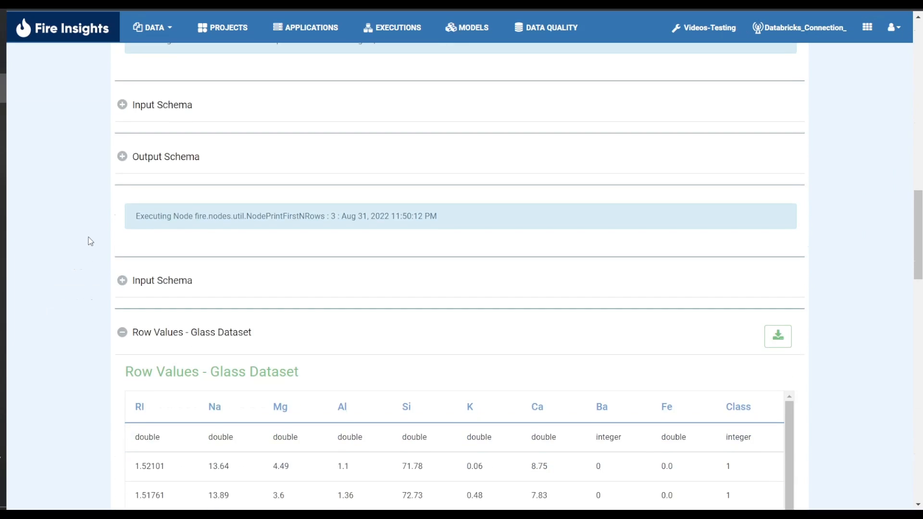
{"action": "scroll", "coordinate": [91, 242], "scroll_direction": "down", "scroll_amount": 20}
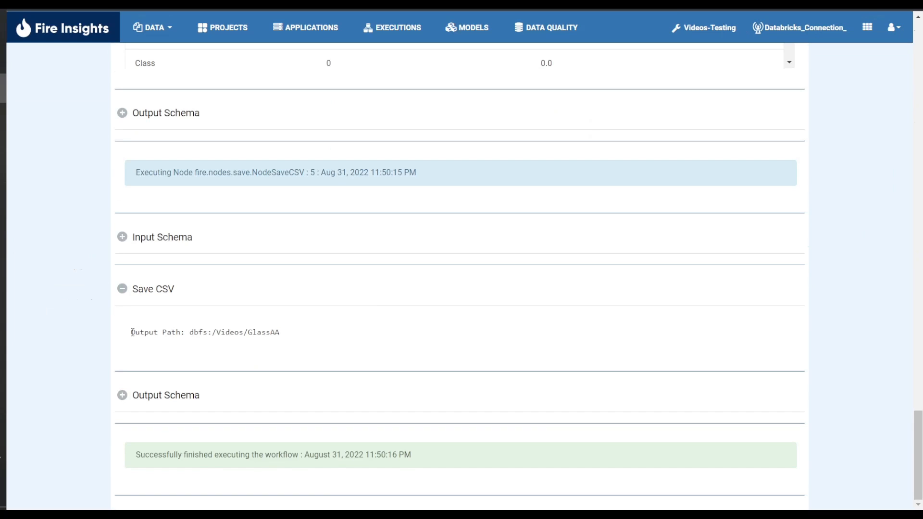
{"action": "left_click_drag", "start_coordinate": [131, 332], "coordinate": [290, 345]}
{"action": "left_click", "coordinate": [361, 332]}
- Advance the application to the Visualization stage and execute the visualization workflow
{"action": "scroll", "coordinate": [826, 353], "scroll_direction": "up", "scroll_amount": 20}
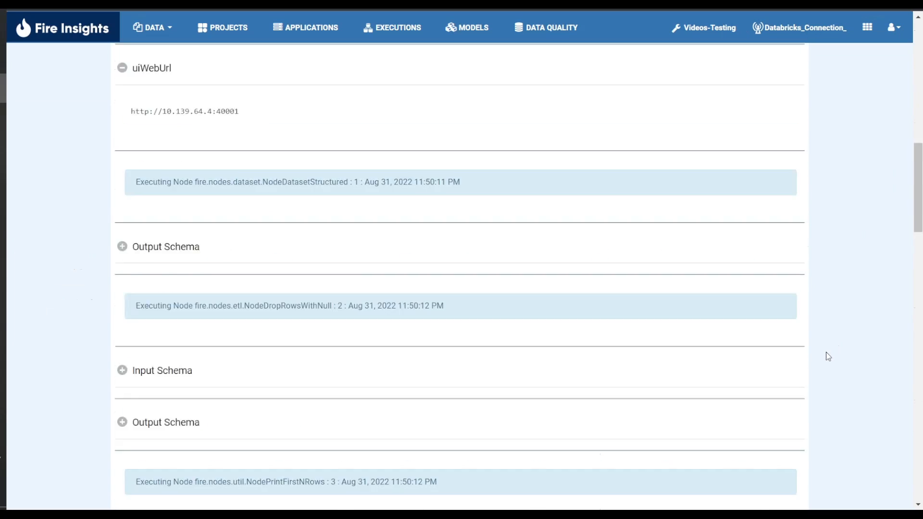
{"action": "scroll", "coordinate": [826, 354], "scroll_direction": "up", "scroll_amount": 10}
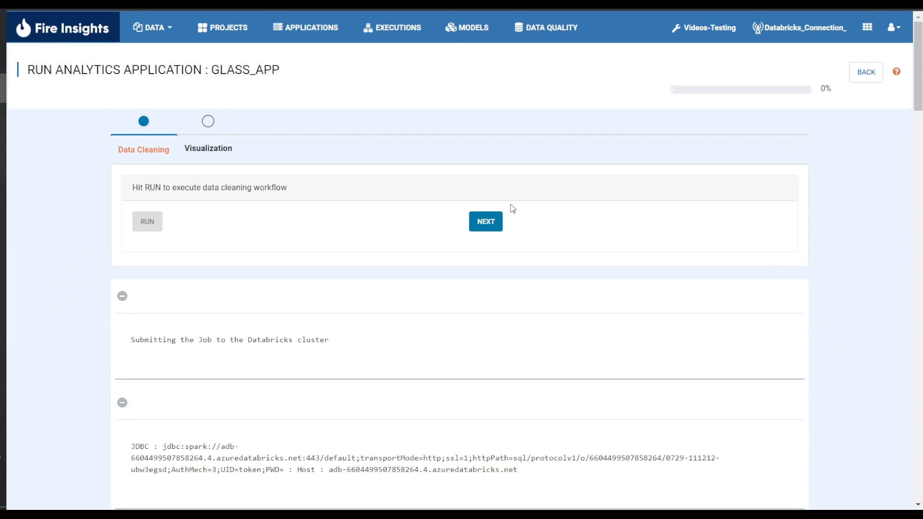
{"action": "left_click", "coordinate": [500, 225]}
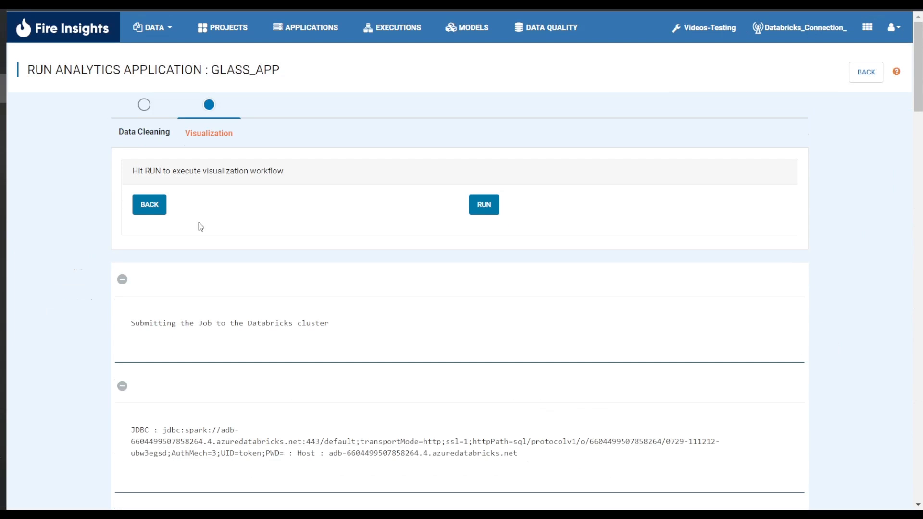
{"action": "left_click", "coordinate": [481, 210]}
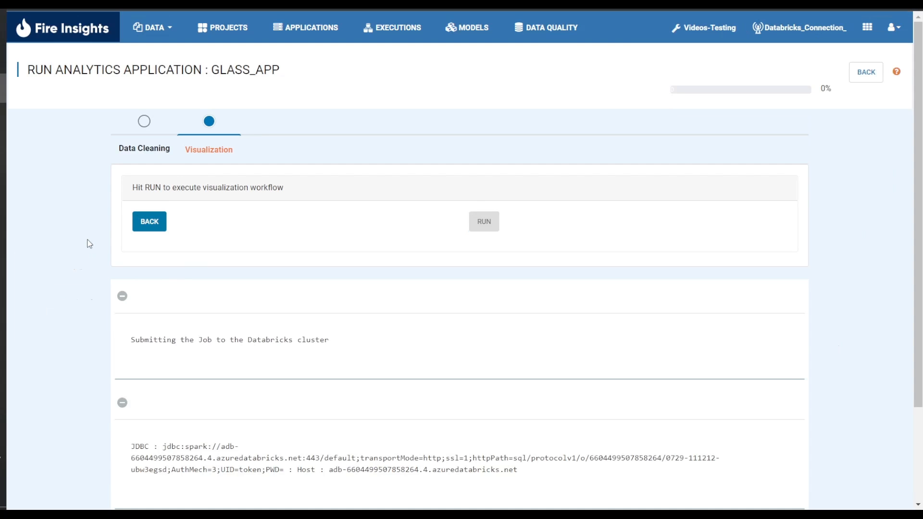
- Review the visualization workflow output, checking the Read CSV input path, the graph grouped by Class and the Silicon Content Glass chart
{"action": "scroll", "coordinate": [89, 244], "scroll_direction": "down", "scroll_amount": 3}
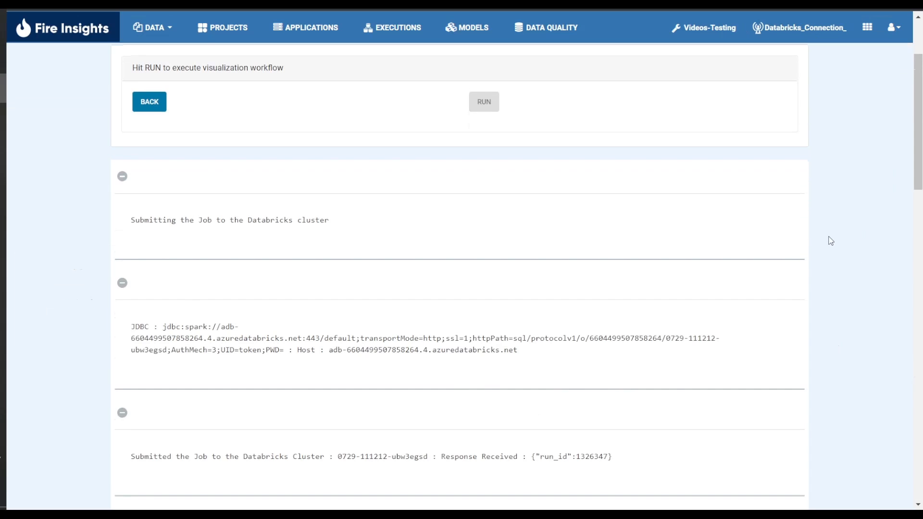
{"action": "scroll", "coordinate": [830, 240], "scroll_direction": "down", "scroll_amount": 15}
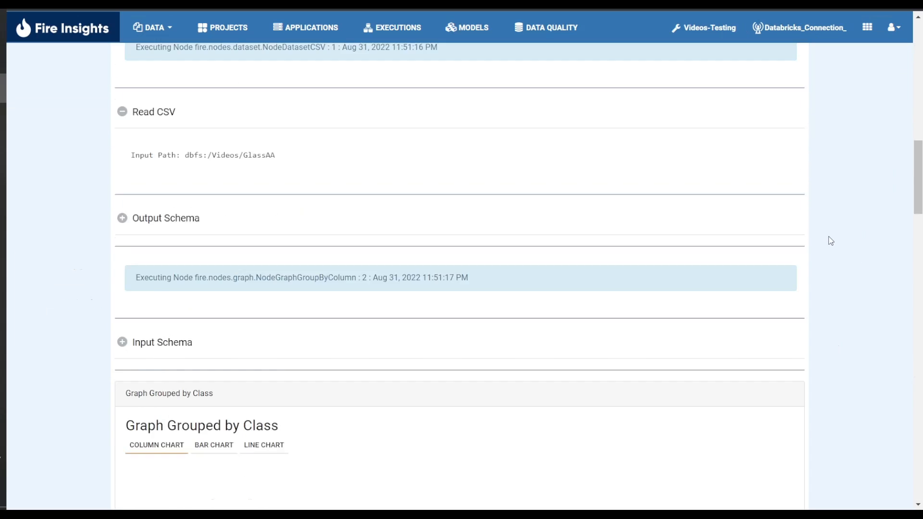
{"action": "scroll", "coordinate": [829, 241], "scroll_direction": "down", "scroll_amount": 3}
{"action": "scroll", "coordinate": [837, 244], "scroll_direction": "up", "scroll_amount": 1}
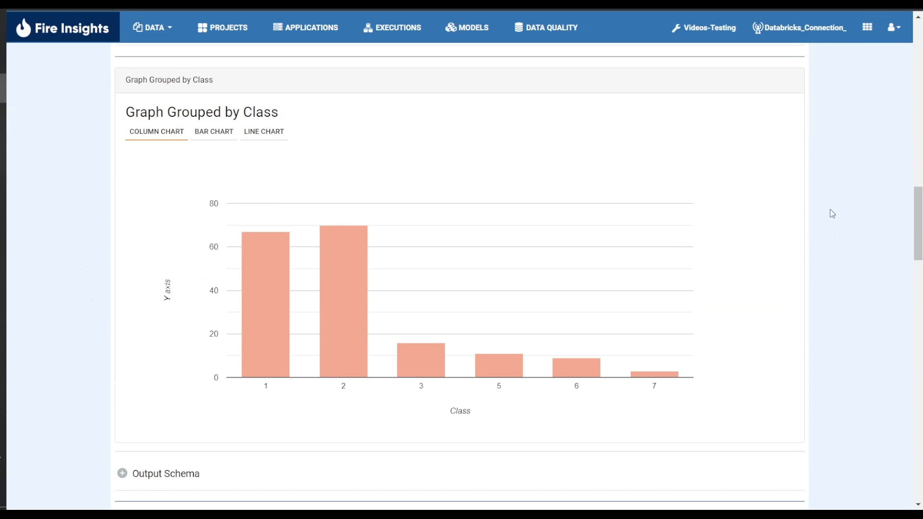
{"action": "scroll", "coordinate": [834, 217], "scroll_direction": "up", "scroll_amount": 6}
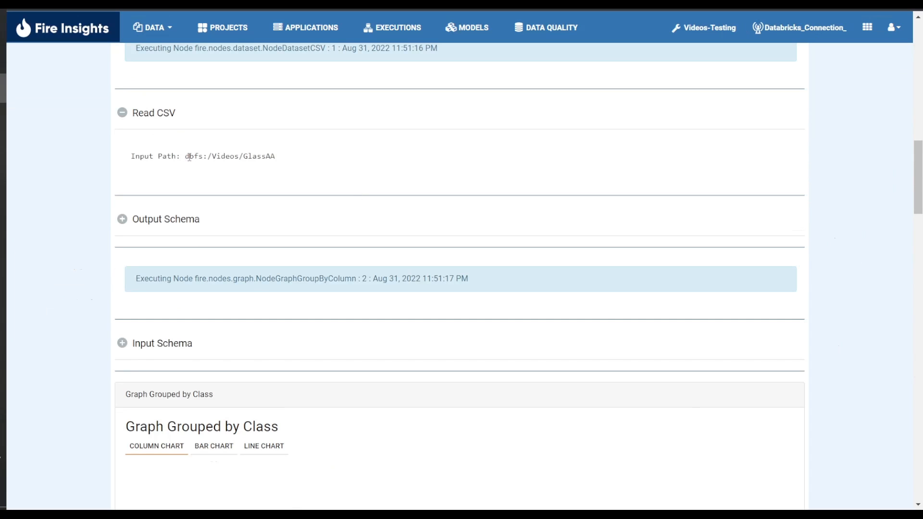
{"action": "left_click_drag", "start_coordinate": [185, 157], "coordinate": [298, 162]}
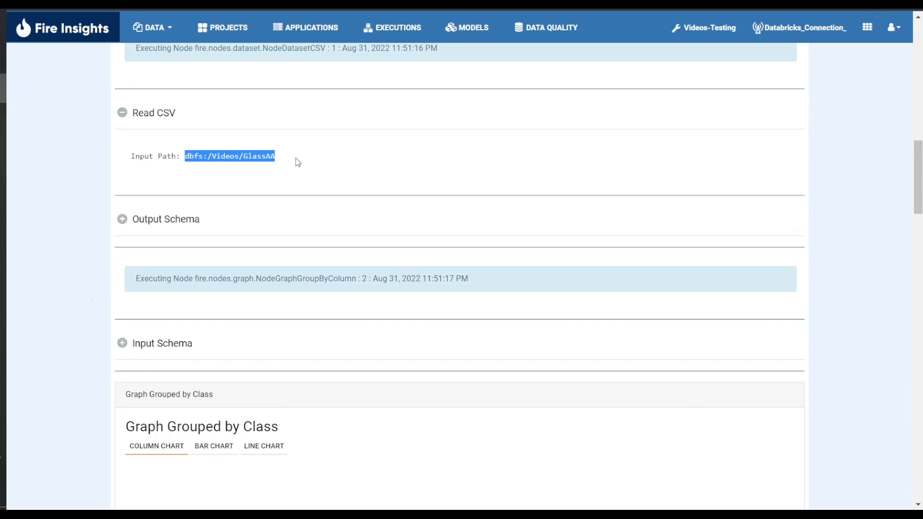
{"action": "left_click", "coordinate": [831, 207]}
{"action": "scroll", "coordinate": [832, 208], "scroll_direction": "down", "scroll_amount": 20}
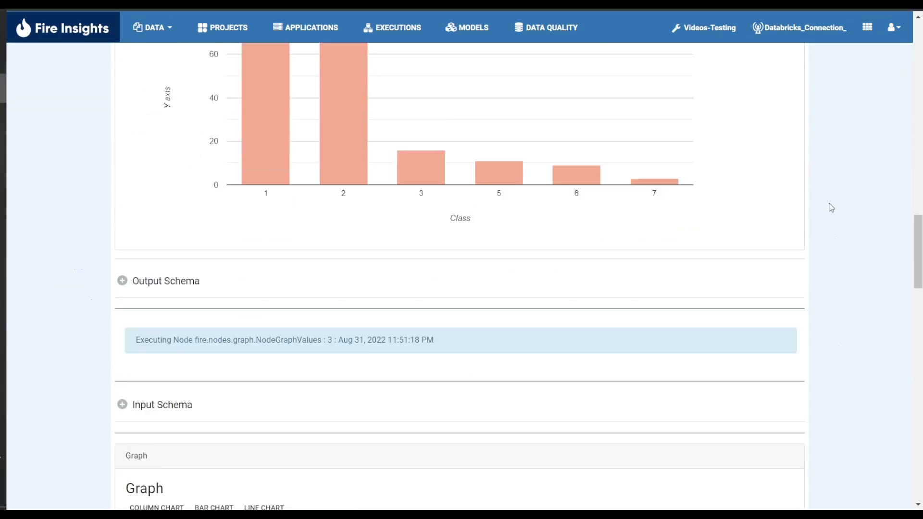
{"action": "scroll", "coordinate": [832, 208], "scroll_direction": "down", "scroll_amount": 12}
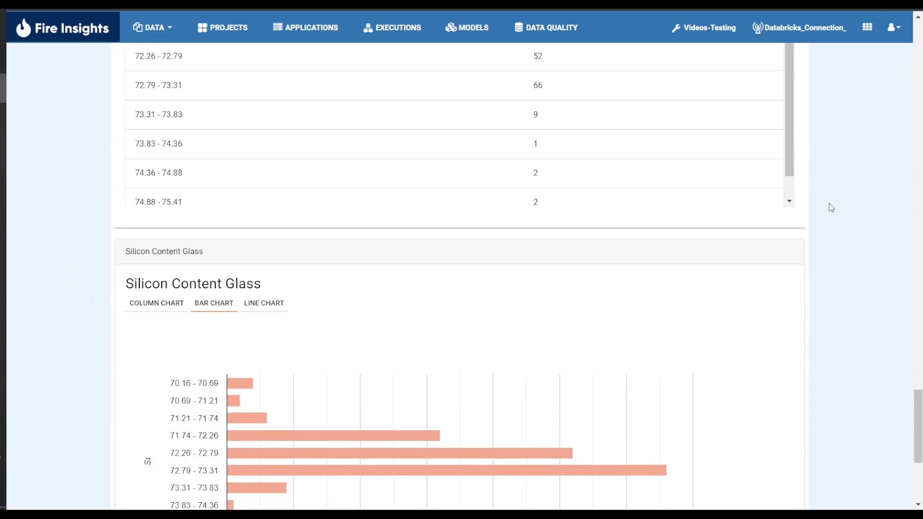